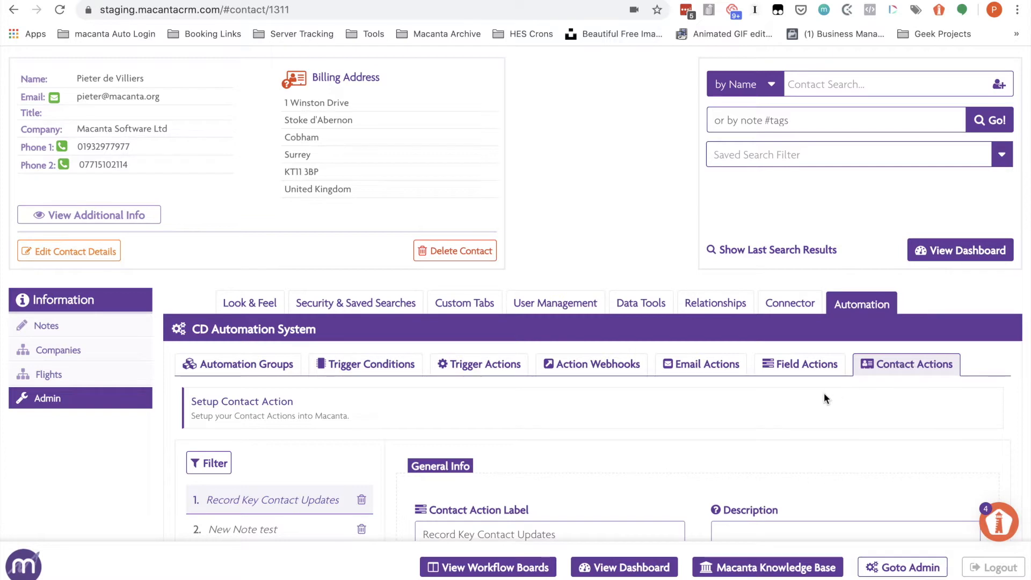
# - Add a new contact action labelled "Call Company Key Contact"
pyautogui.scroll(-3, 824, 399)
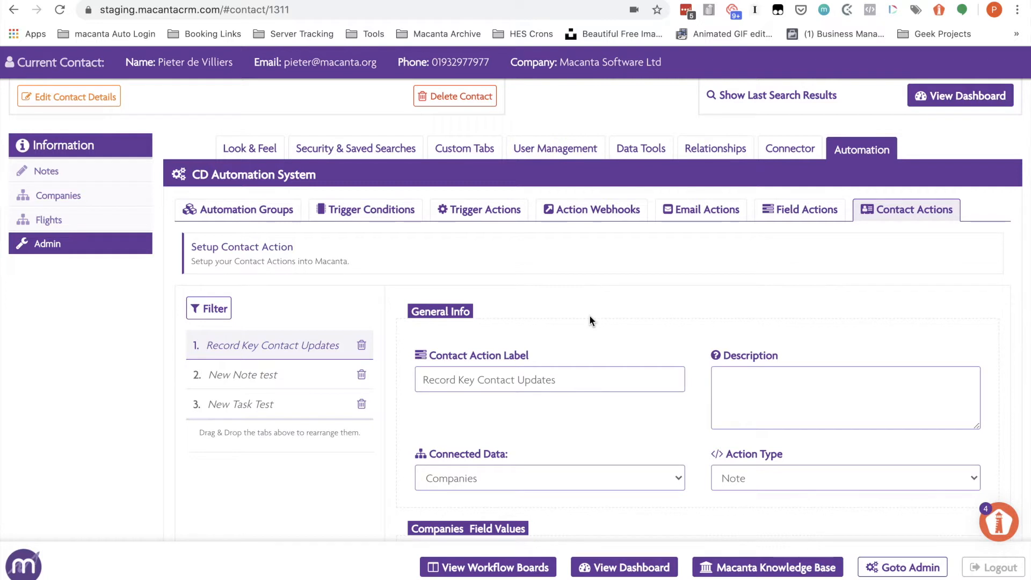
pyautogui.scroll(-1, 588, 314)
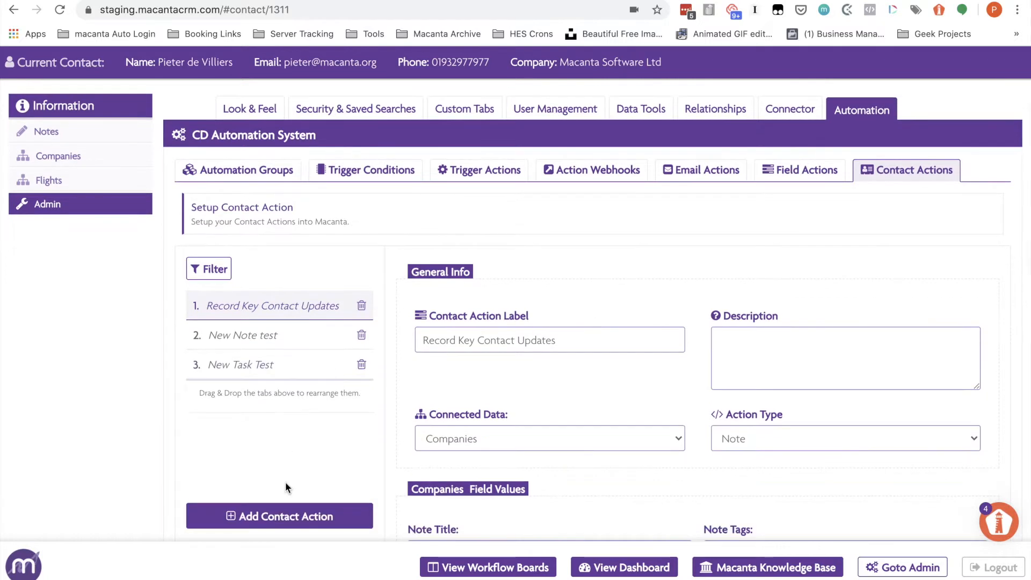
pyautogui.click(275, 518)
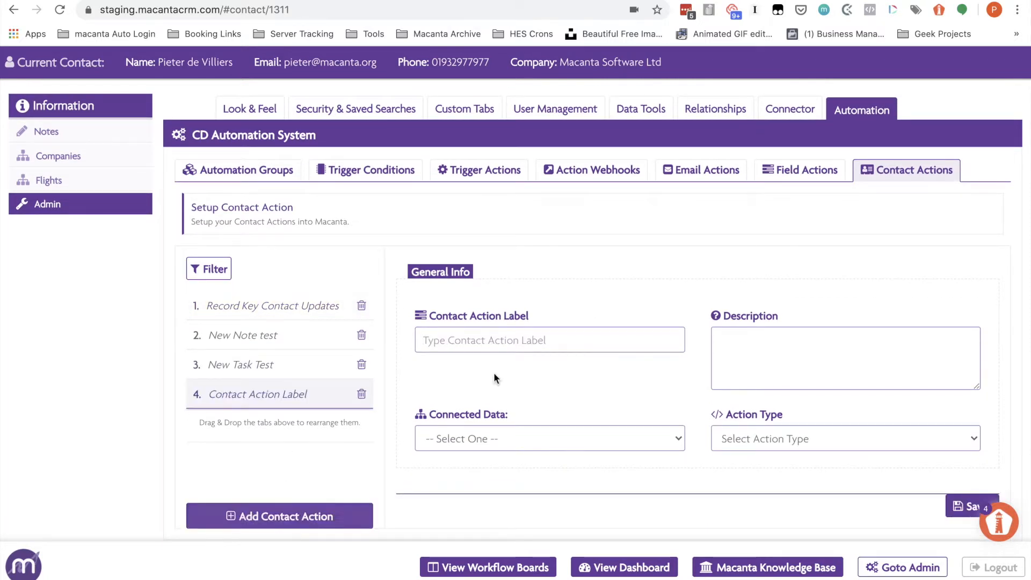
pyautogui.write('Call Key')
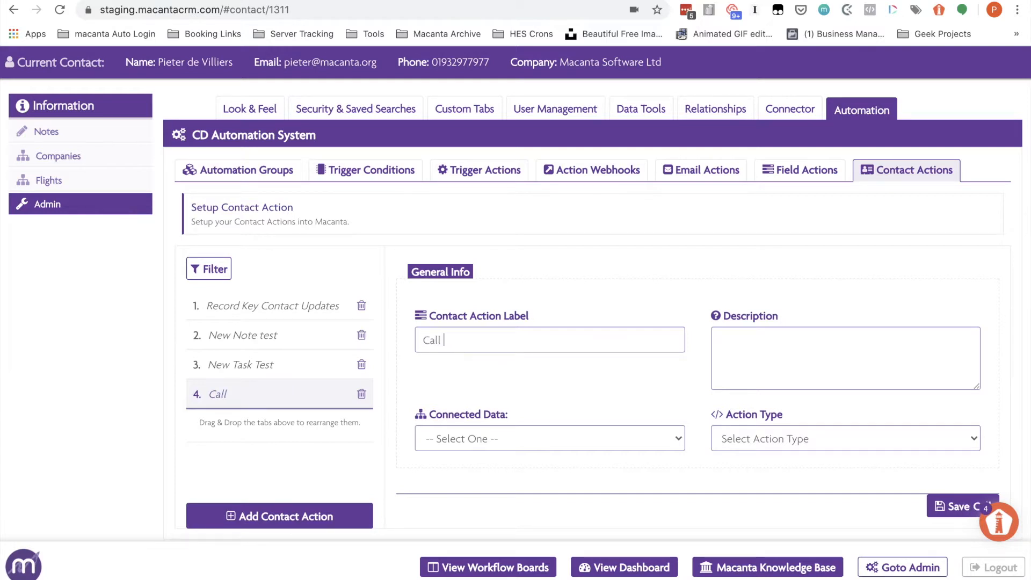
pyautogui.press('BackSpace')
pyautogui.press('BackSpace')
pyautogui.press('BackSpace')
pyautogui.write('Company Key Contact')
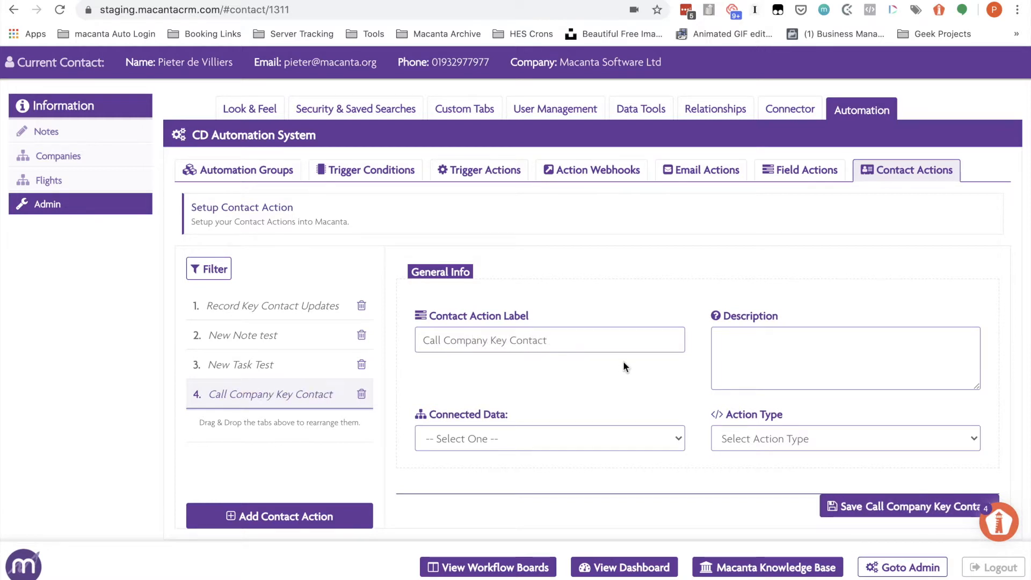
# - Set the contact action's connected data to Companies and its action type to Task
pyautogui.scroll(-3, 623, 365)
pyautogui.click(529, 323)
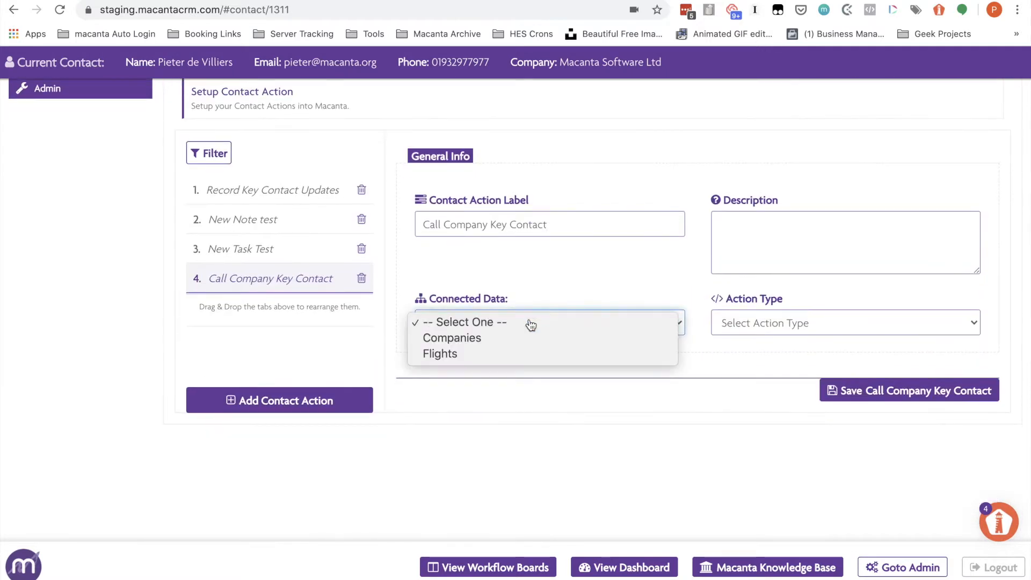
pyautogui.click(498, 339)
pyautogui.click(762, 330)
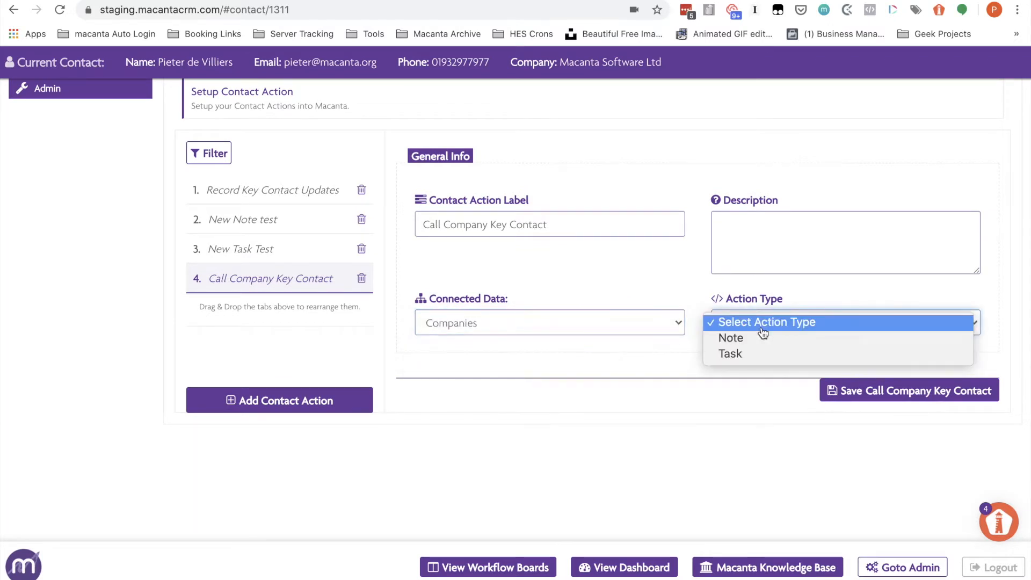
pyautogui.click(743, 353)
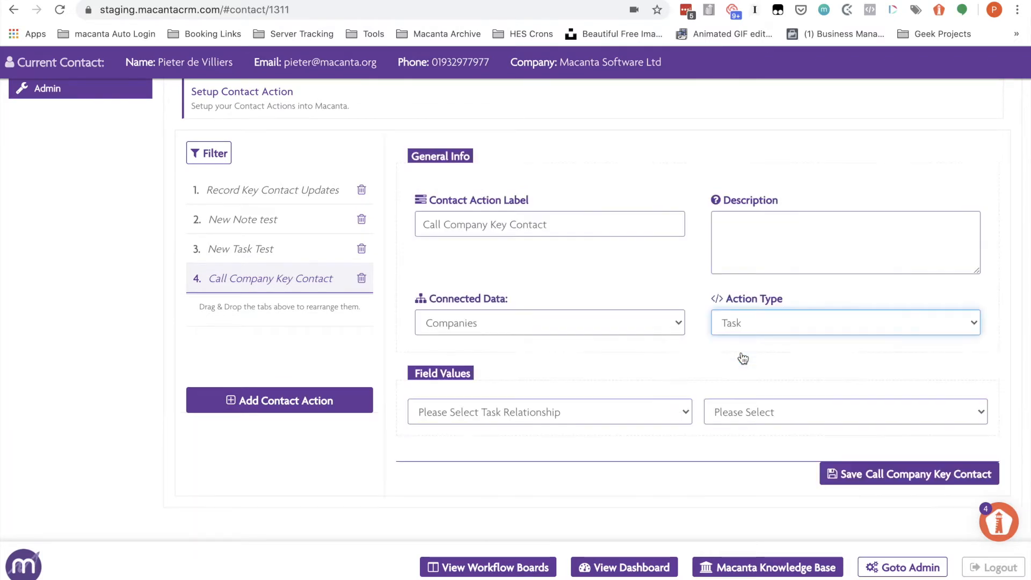
# - Try assigning the task by User and look through the users that can be selected
pyautogui.scroll(-3, 630, 356)
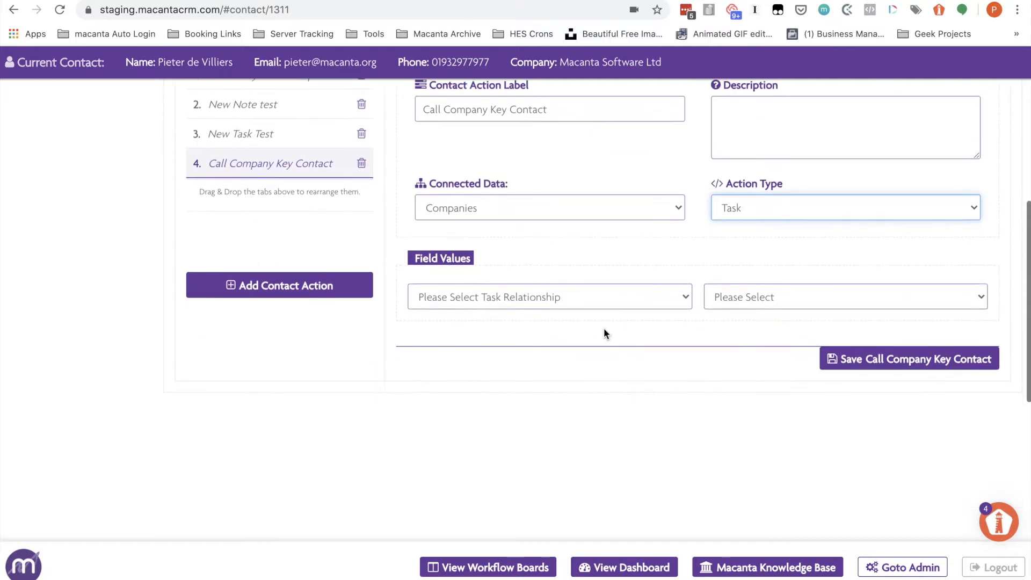
pyautogui.click(561, 304)
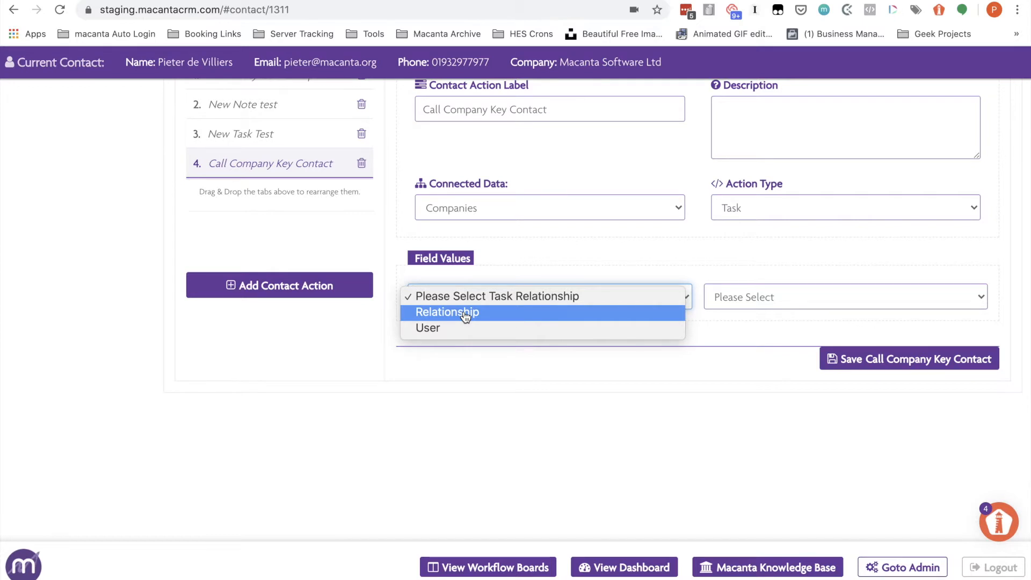
pyautogui.click(428, 327)
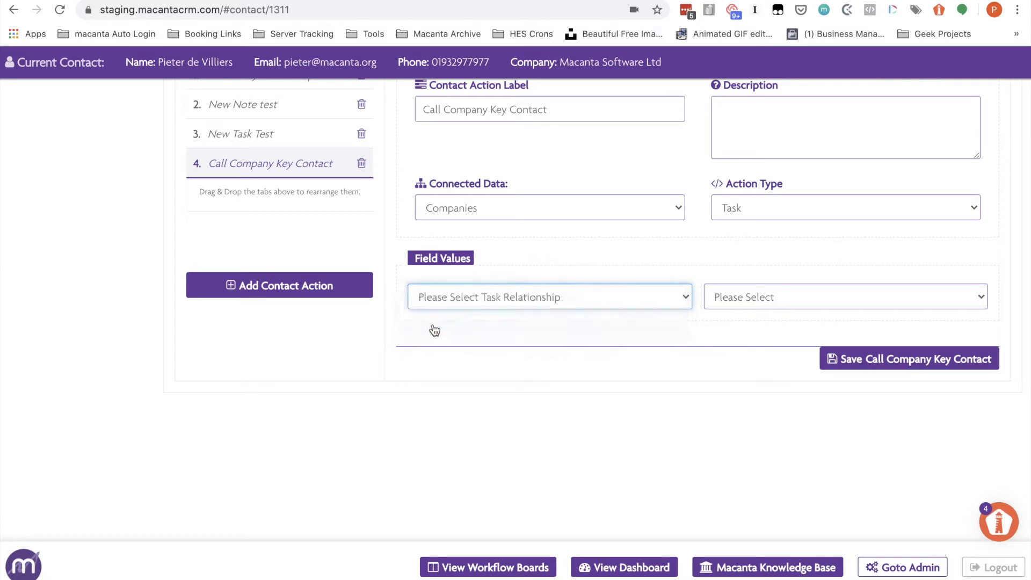
pyautogui.click(771, 304)
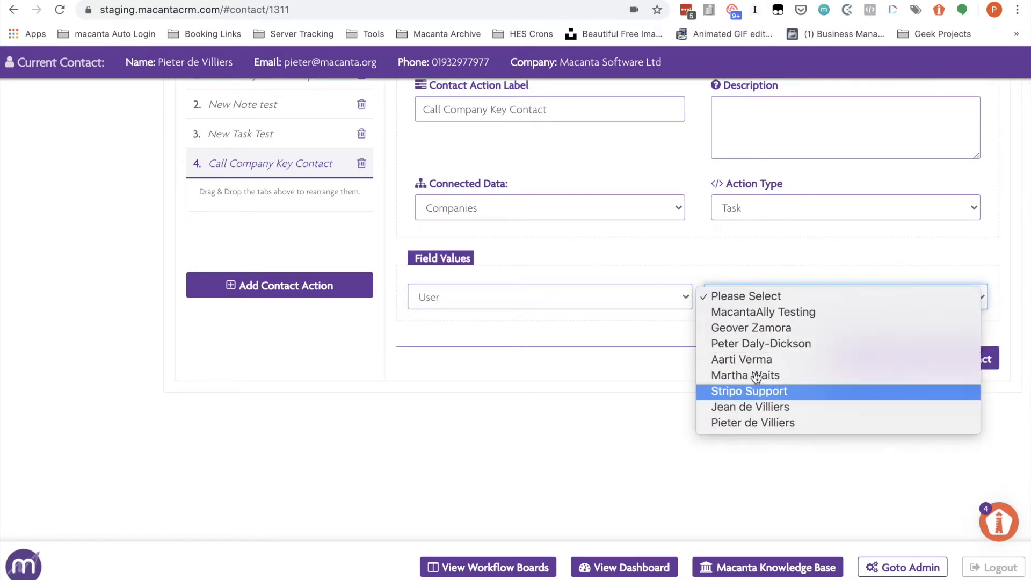
pyautogui.click(698, 258)
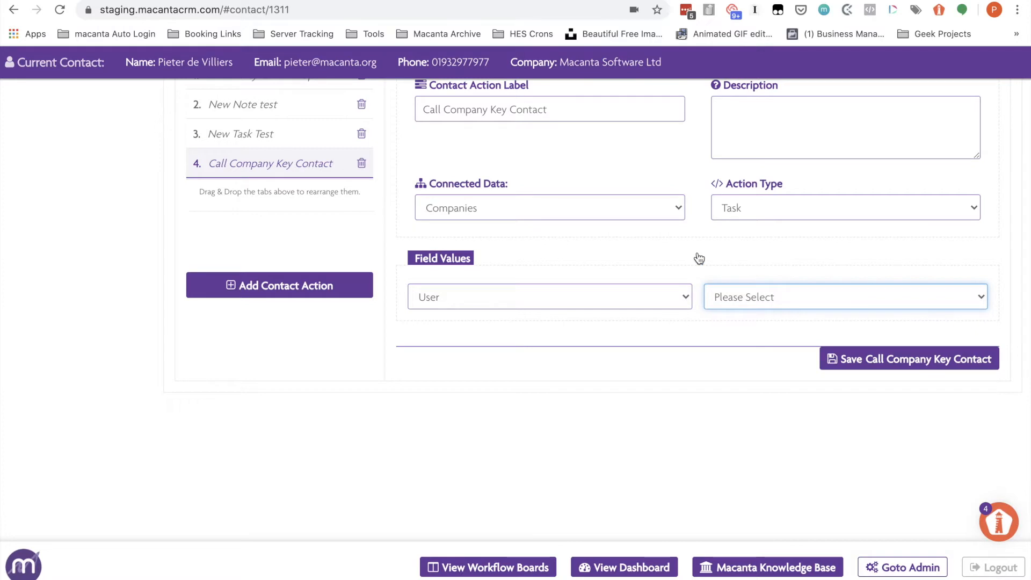
# - Assign the task by Relationship to the Sales Rep
pyautogui.click(510, 306)
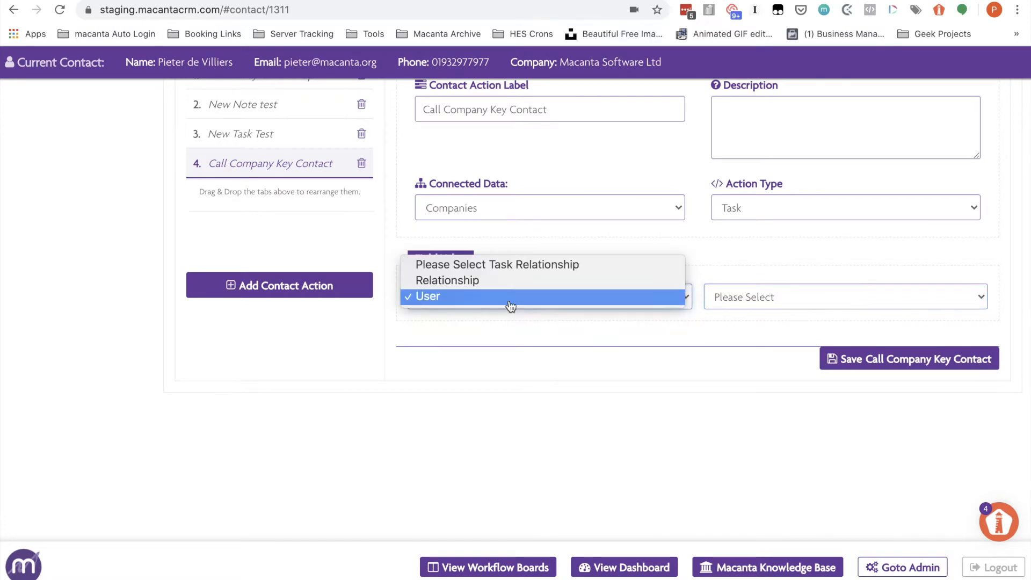
pyautogui.click(461, 285)
pyautogui.click(759, 302)
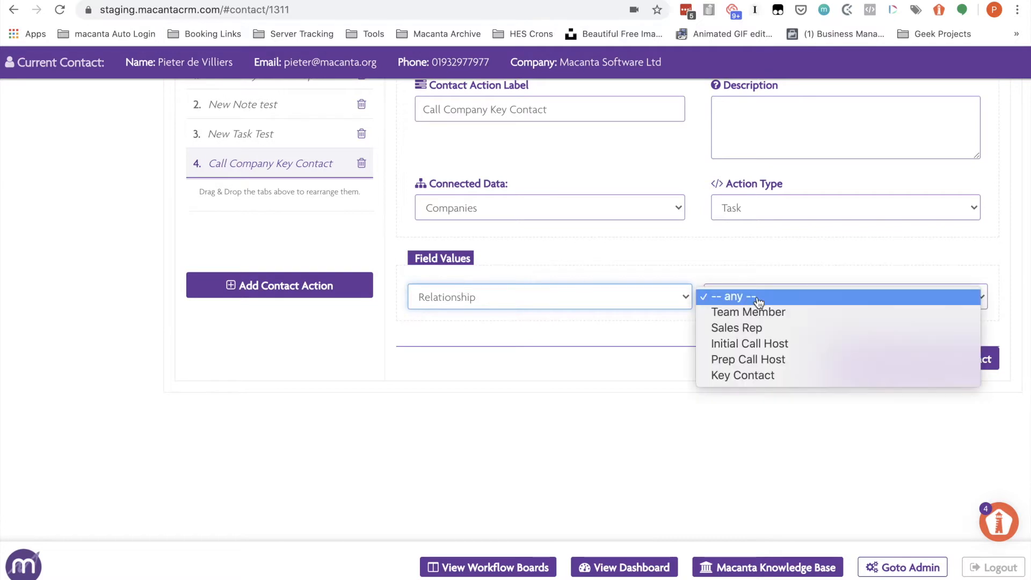
pyautogui.click(741, 329)
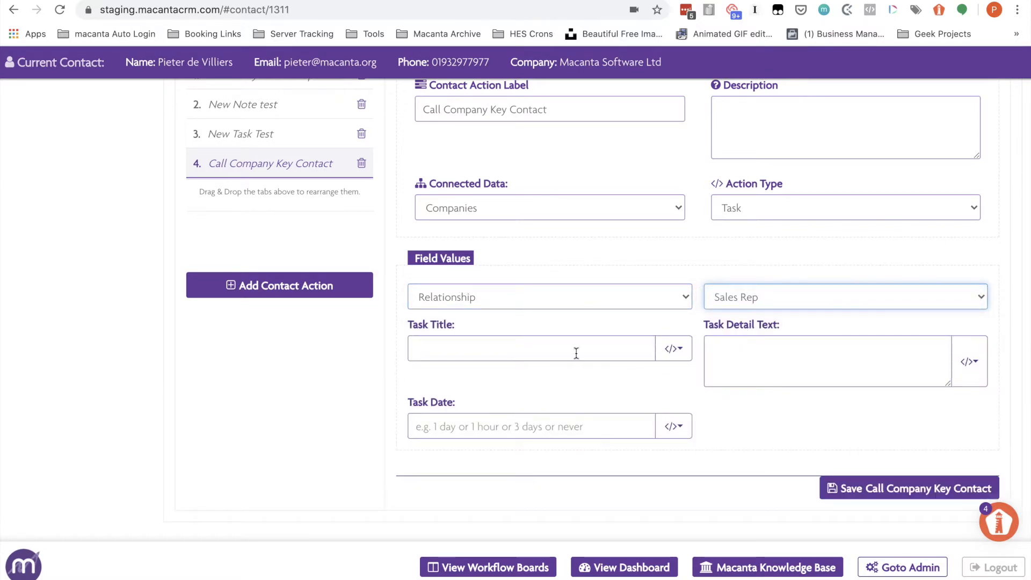
# - Set the task title to "Key Contact Call Due - -CD.Company Name-", inserting the Companies Company Name as a merged field
pyautogui.click(506, 349)
pyautogui.write('Key Cont')
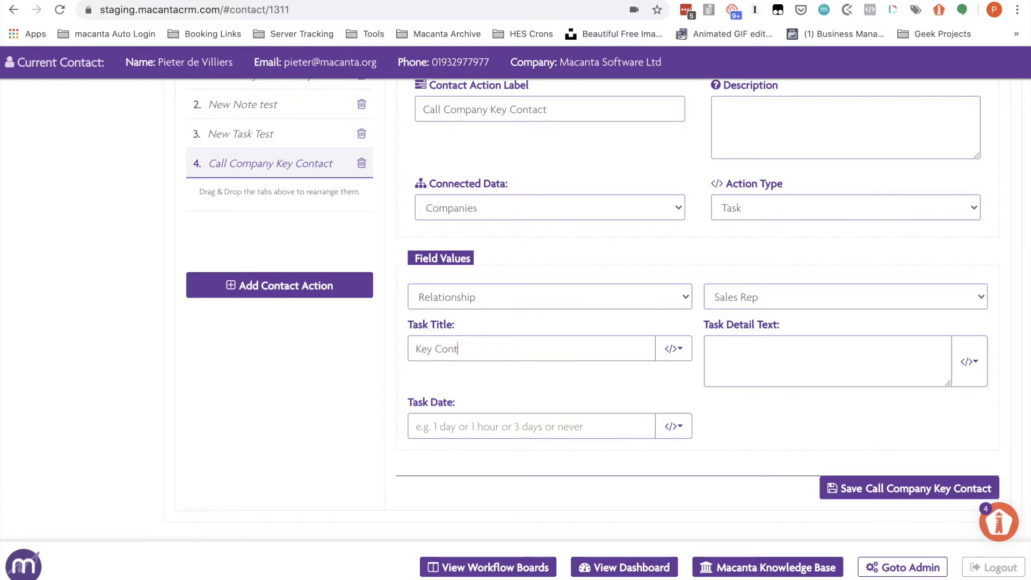
pyautogui.write('act Call Due -')
pyautogui.click(671, 349)
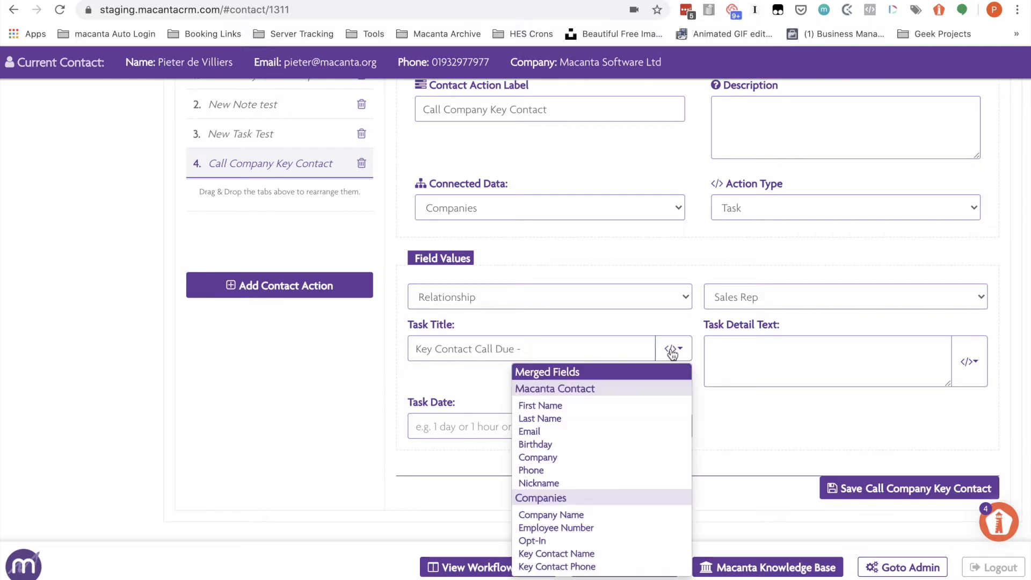
pyautogui.click(548, 516)
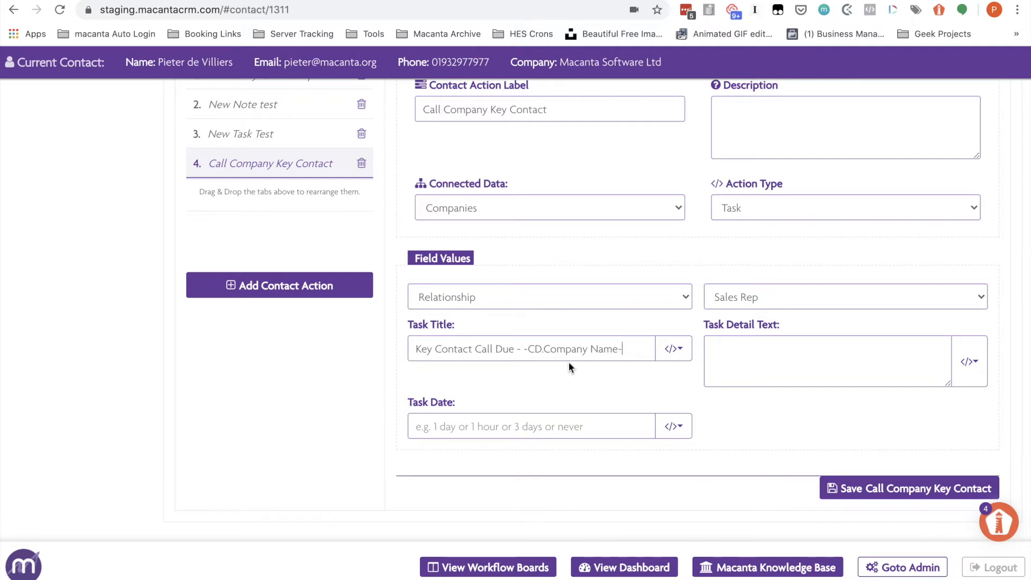
# - Enter the task detail text "Please make first contact call with Key Contact - -Contact.FirstName- -Contact.LastName- at -CD.Company Name-." using merged fields for the names
pyautogui.click(736, 353)
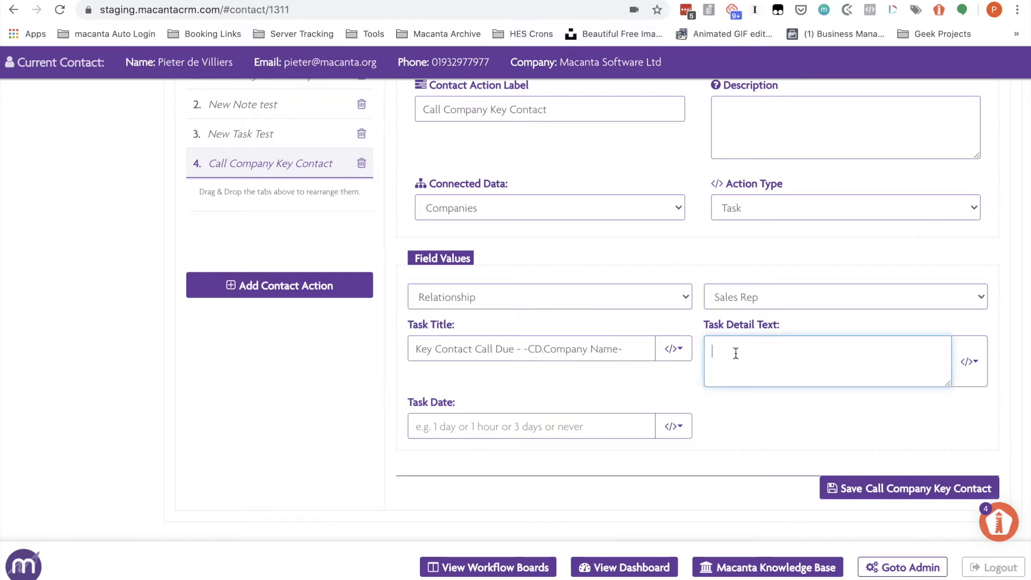
pyautogui.write('Please make first cont')
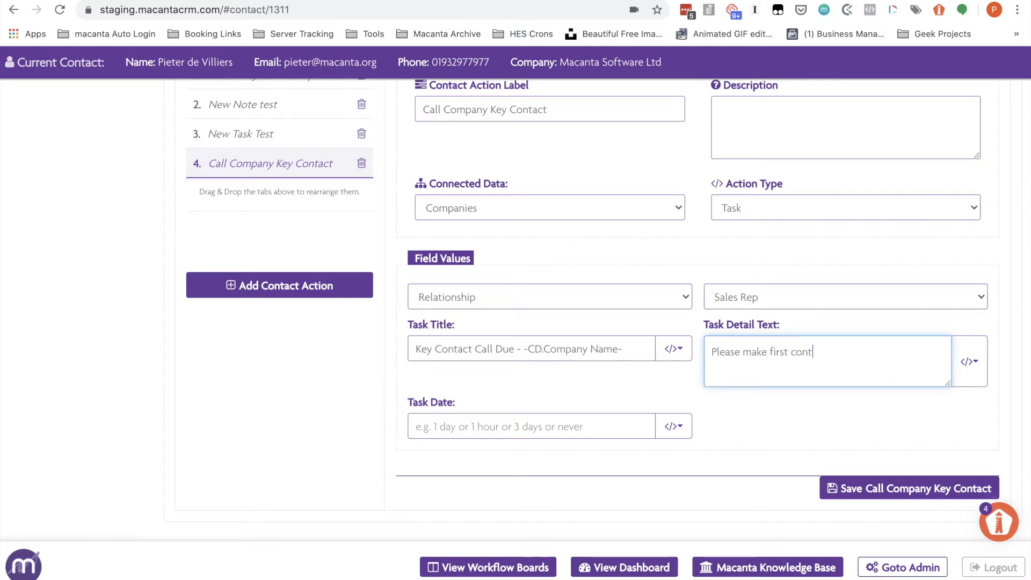
pyautogui.write('act call with')
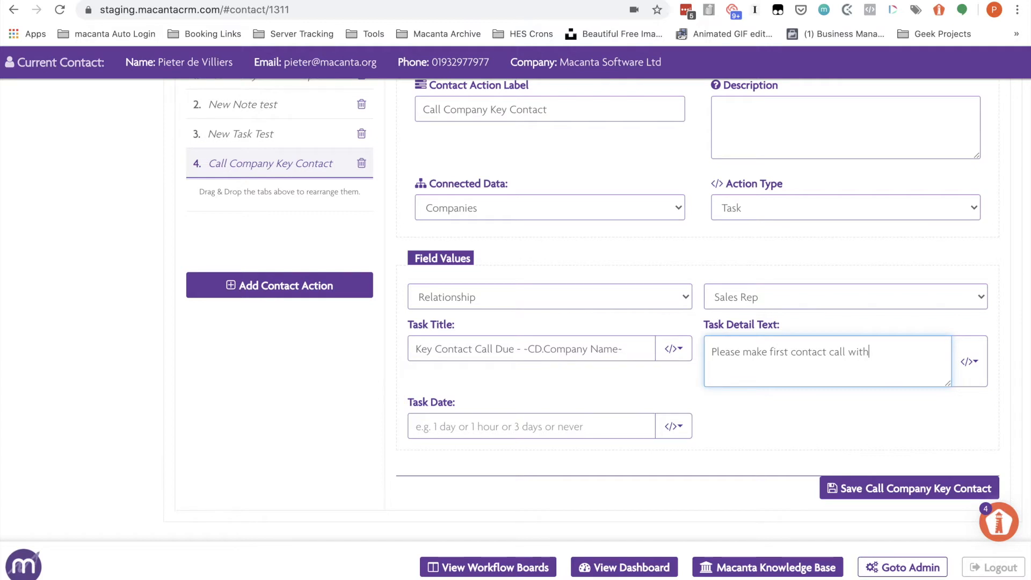
pyautogui.write(' Key Contact -')
pyautogui.click(969, 361)
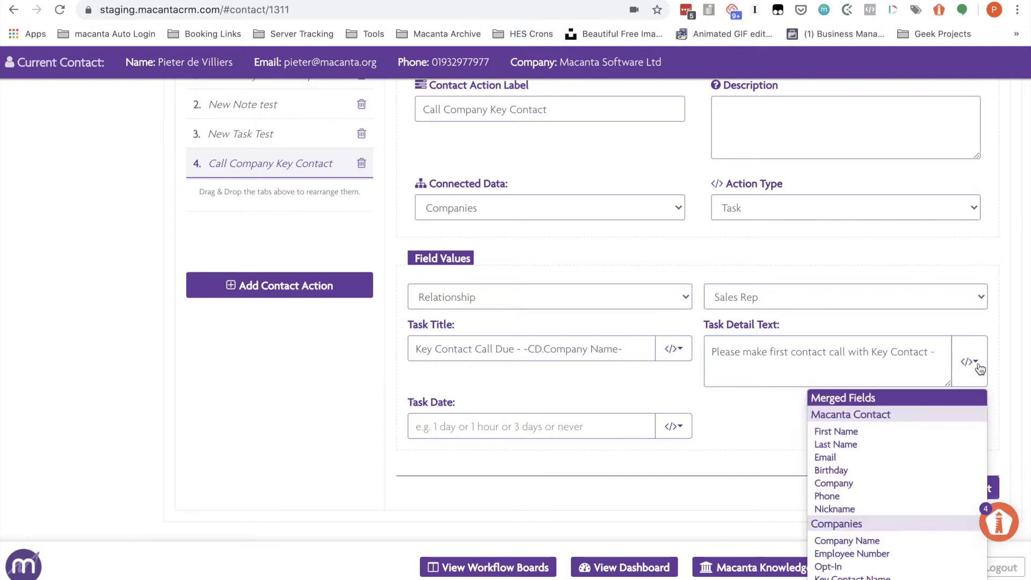
pyautogui.click(841, 431)
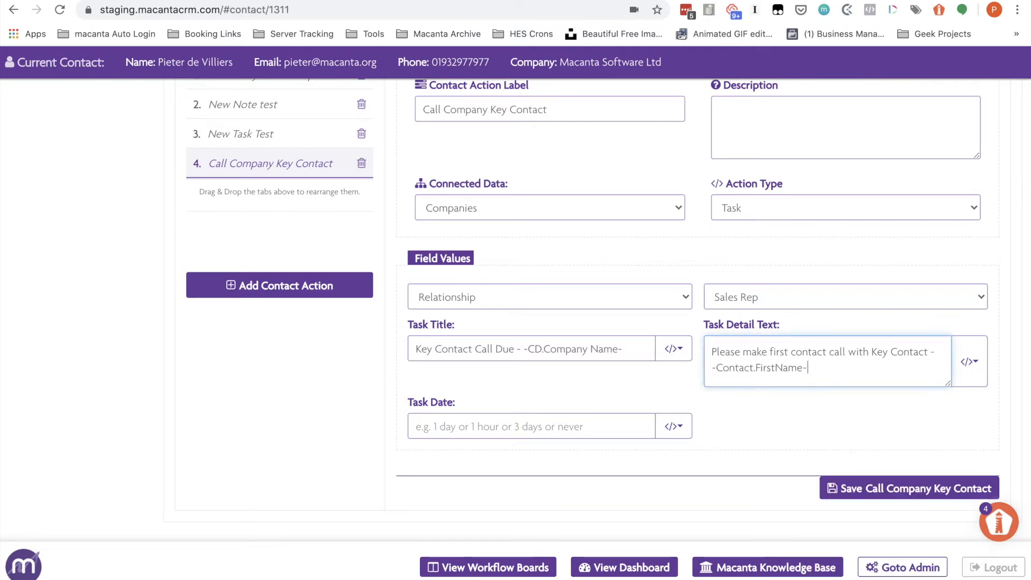
pyautogui.click(967, 362)
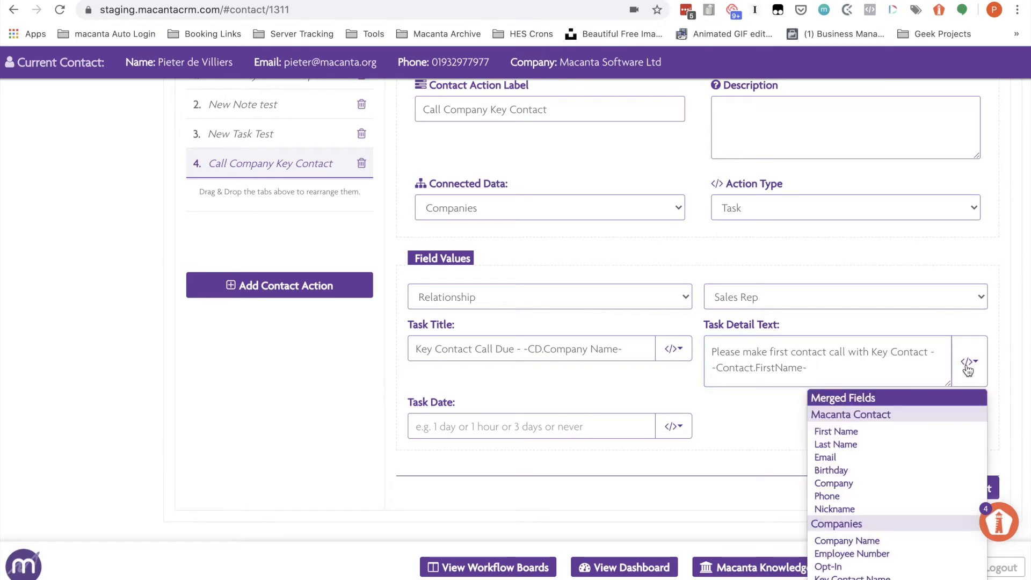
pyautogui.click(846, 445)
pyautogui.write('at')
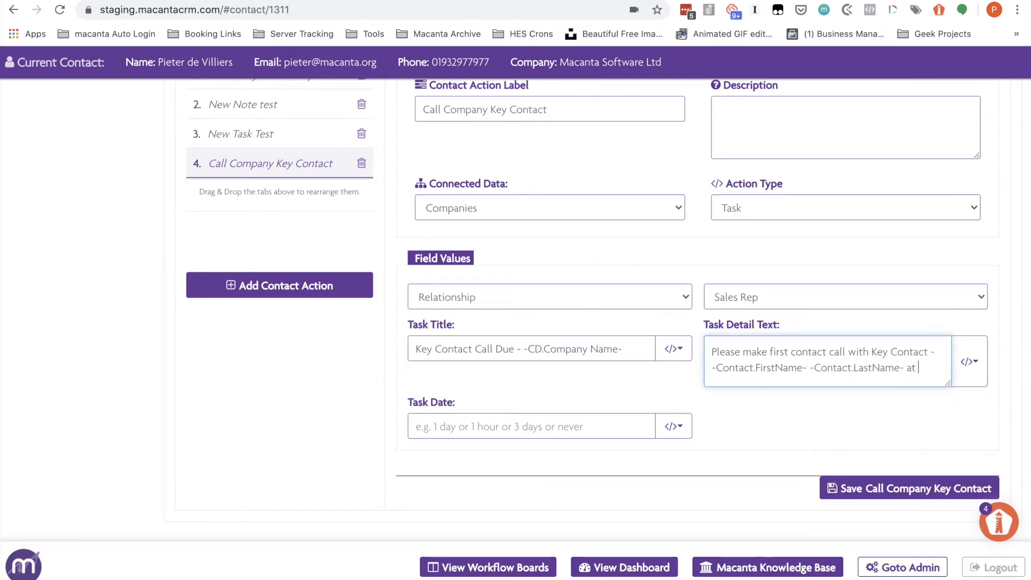
pyautogui.click(967, 362)
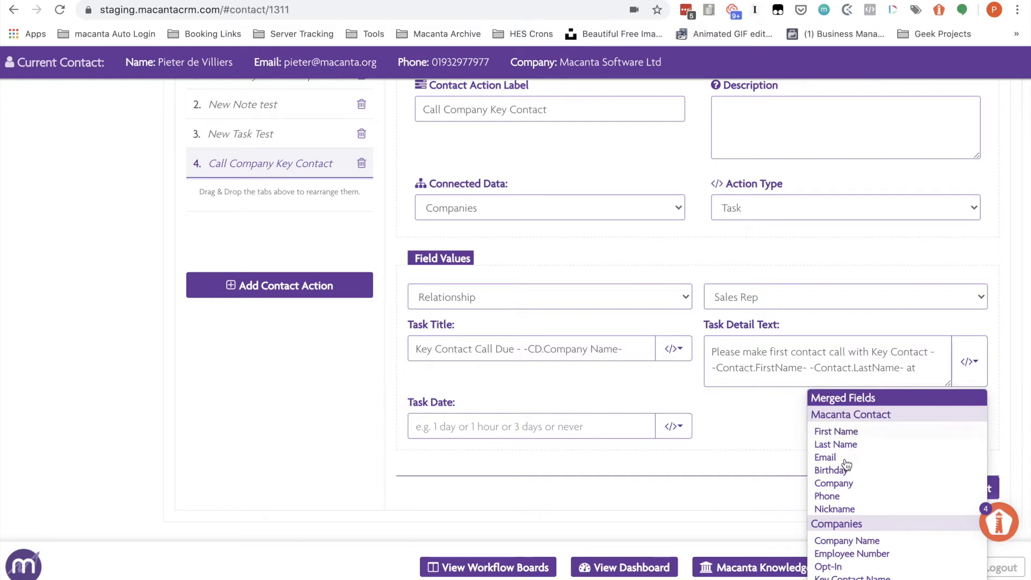
pyautogui.click(840, 541)
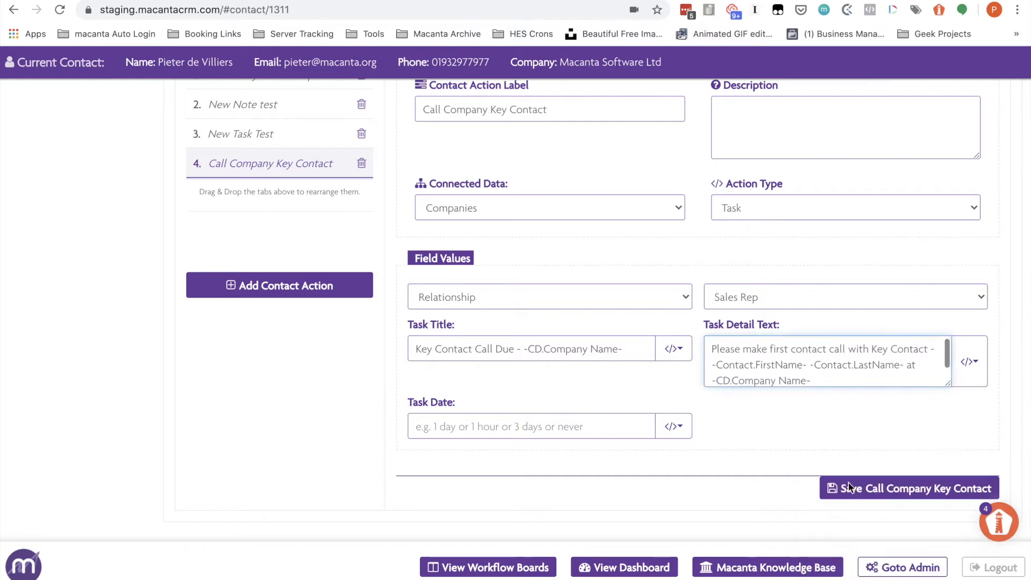
pyautogui.write('.')
# - Set the task date to 2 days and save the Call Company Key Contact action
pyautogui.click(457, 430)
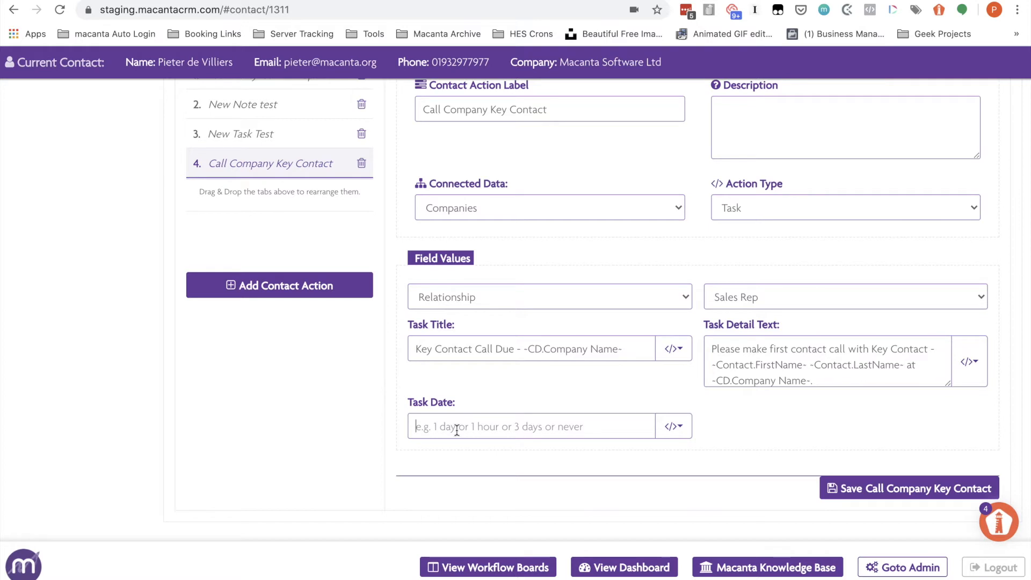
pyautogui.write('2 days')
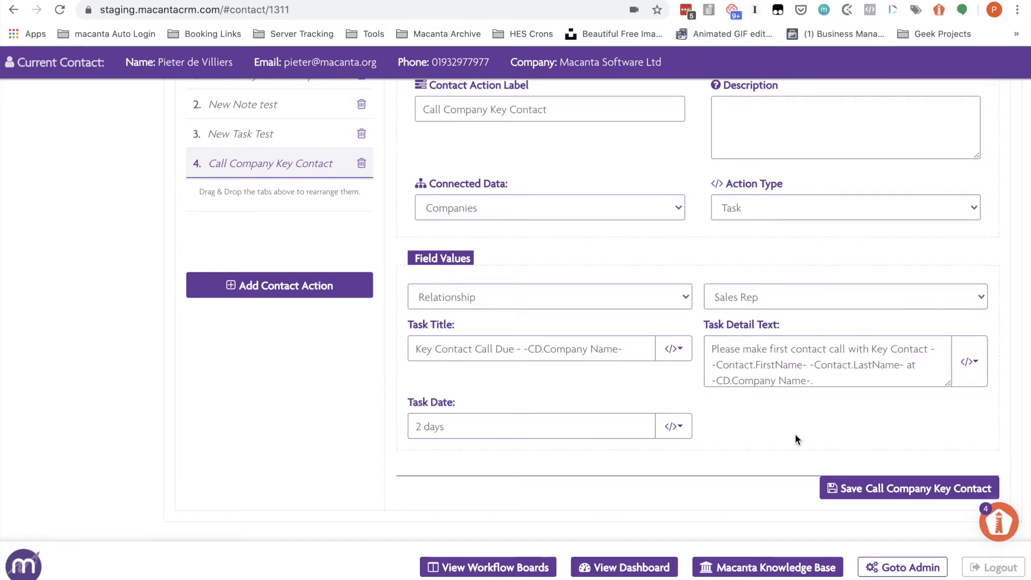
pyautogui.click(879, 497)
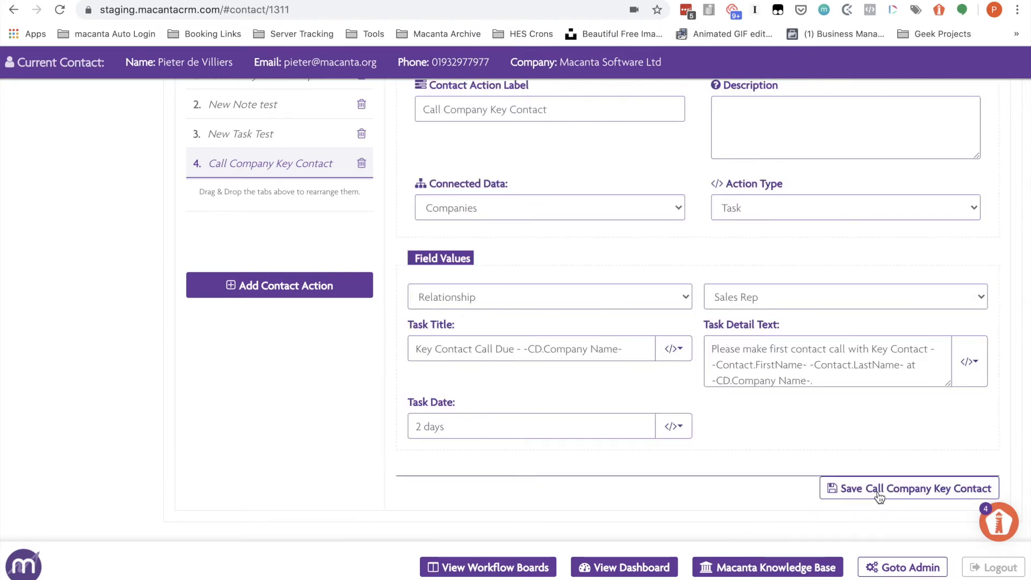
# - Reload the contact page and open the Trigger Actions setup of the automation system
pyautogui.click(61, 11)
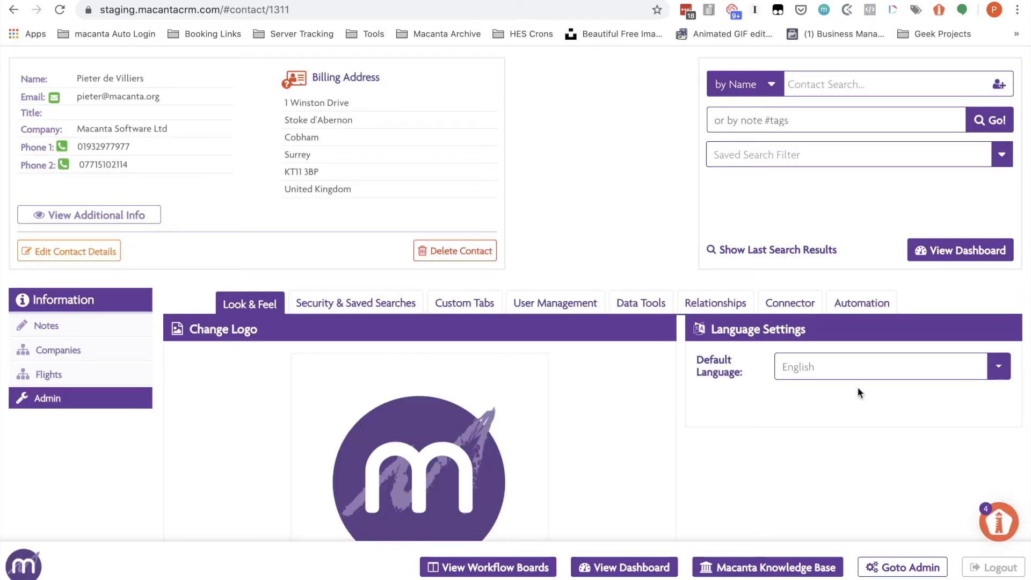
pyautogui.click(852, 303)
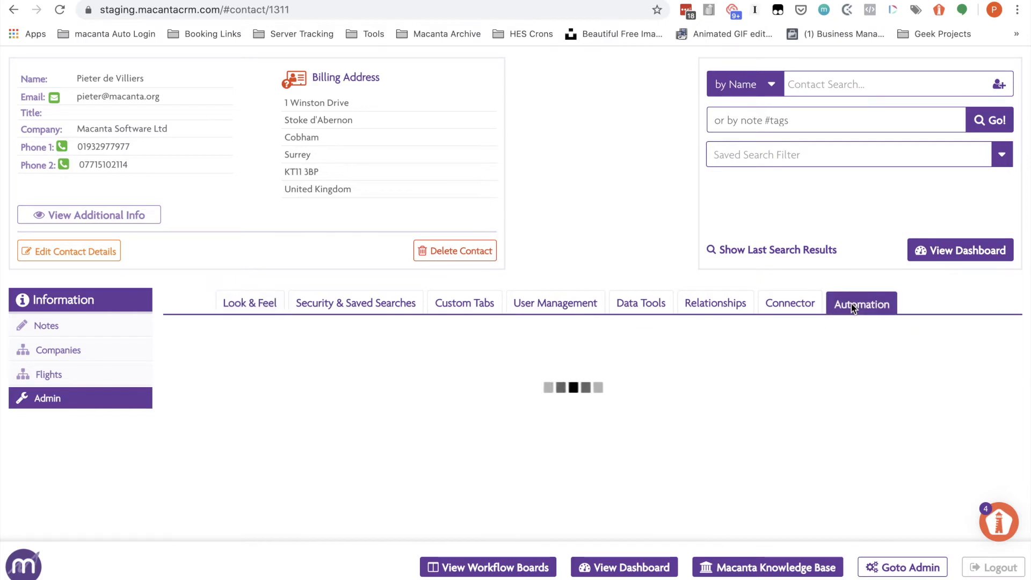
pyautogui.scroll(3, 556, 333)
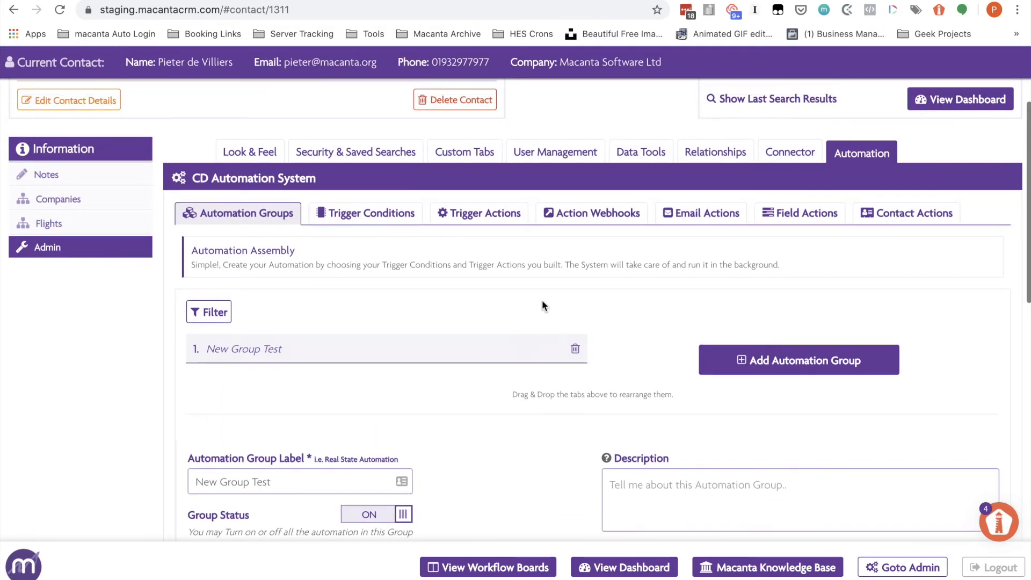
pyautogui.click(472, 212)
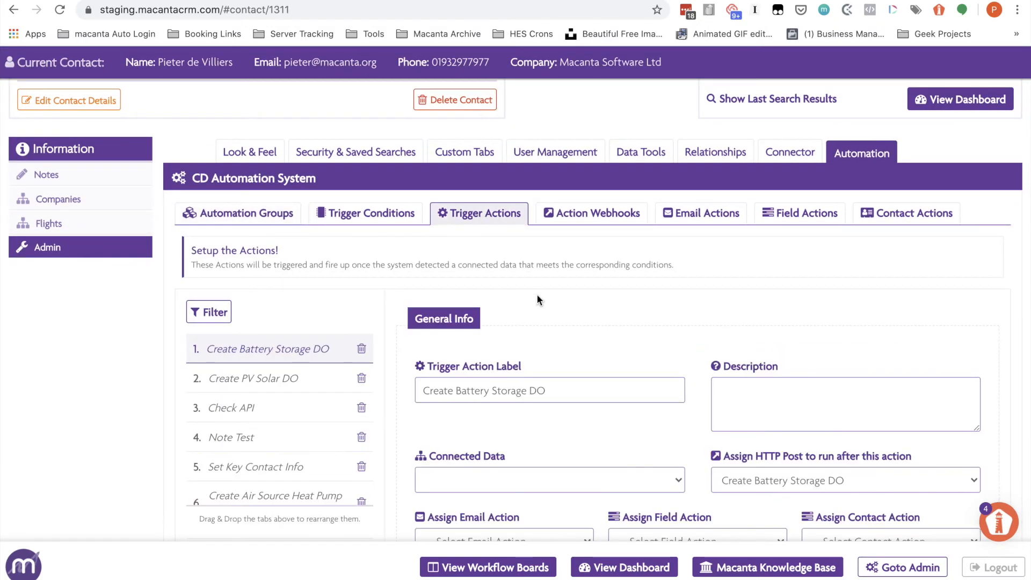
# - Assign the Call Company Key Contact contact action to the Set Key Contact Info trigger action and save it
pyautogui.scroll(-2, 537, 295)
pyautogui.click(270, 381)
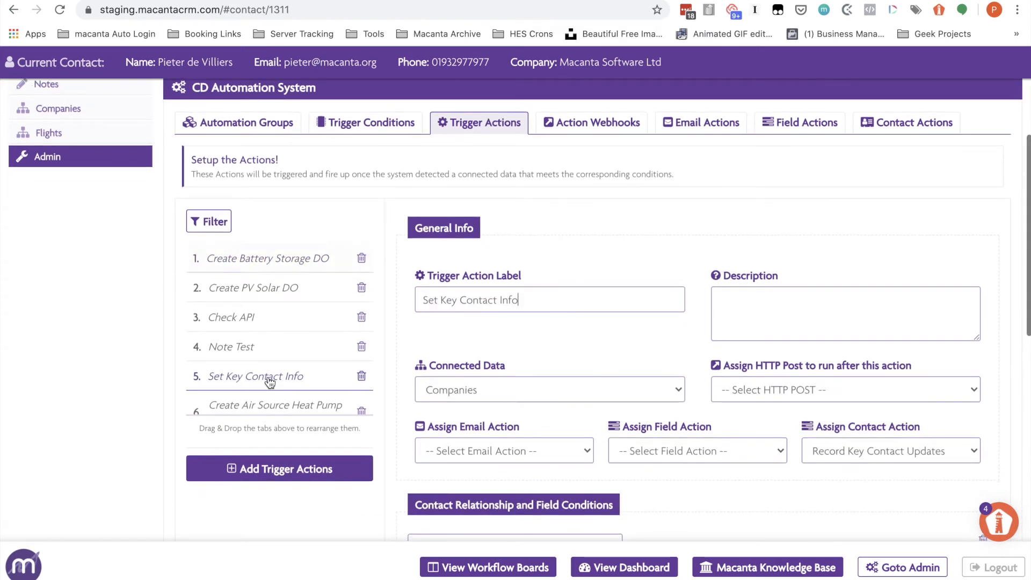
pyautogui.scroll(-3, 587, 343)
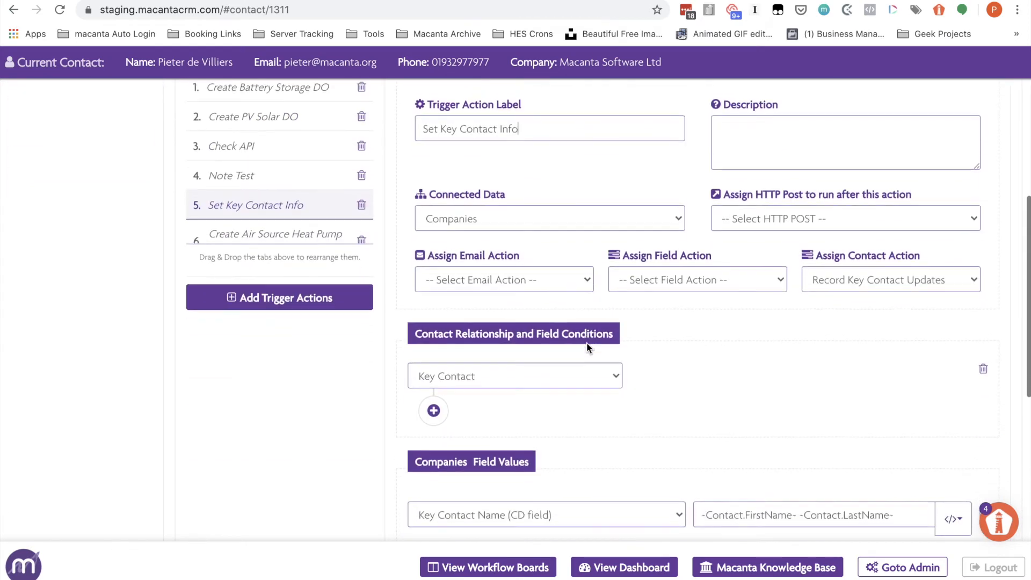
pyautogui.scroll(-1, 742, 360)
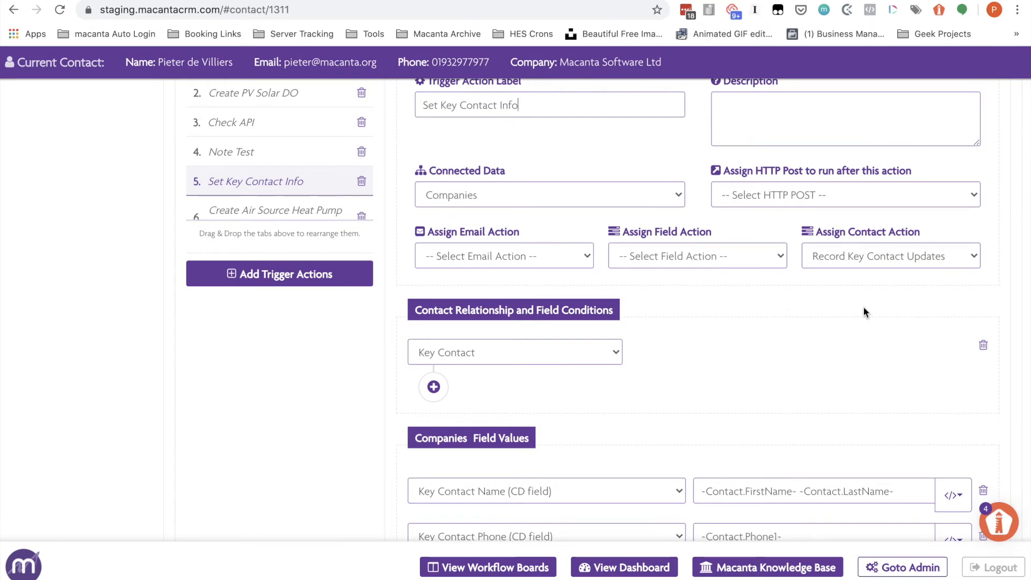
pyautogui.click(863, 259)
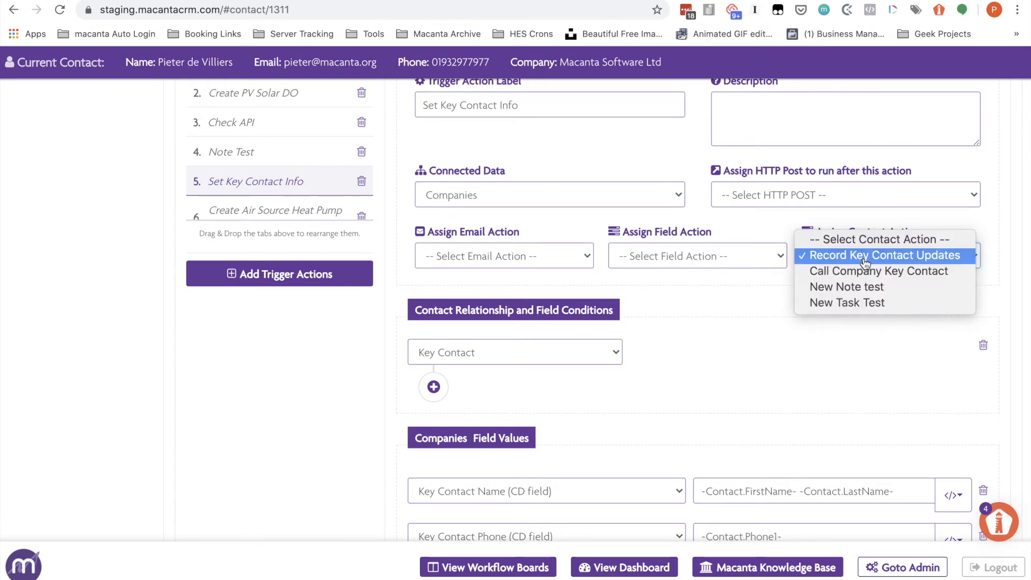
pyautogui.click(863, 277)
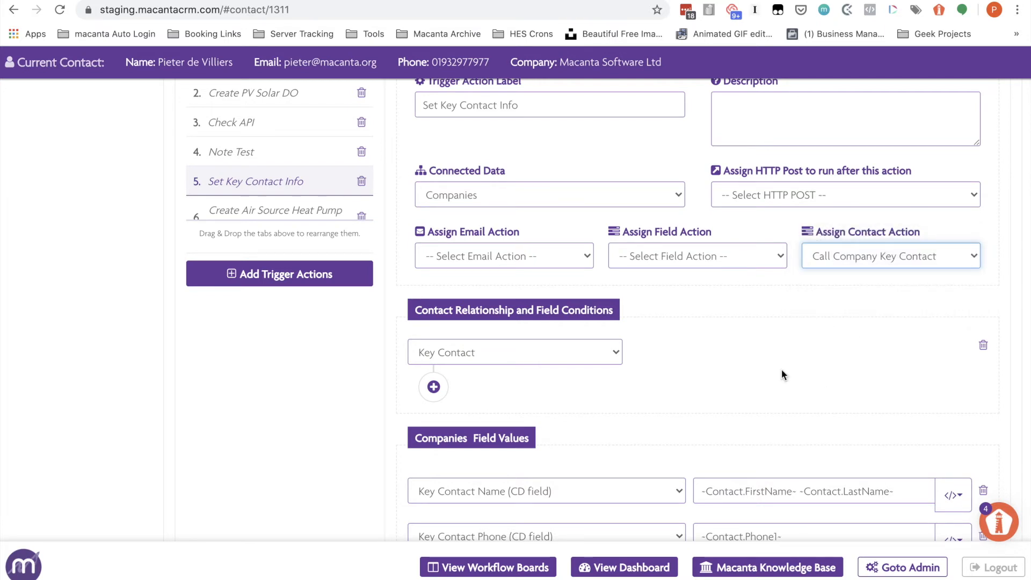
pyautogui.scroll(-3, 782, 374)
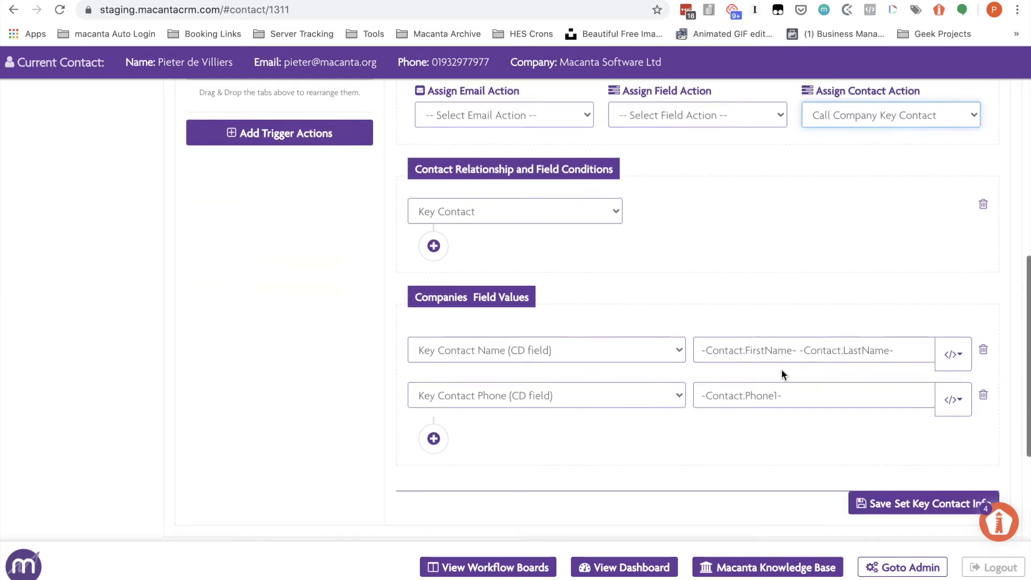
pyautogui.scroll(-1, 781, 374)
pyautogui.click(902, 472)
# - Open the New Test Company record with 3 employees among the connected companies and change its company name to Macanta
pyautogui.scroll(1, 745, 226)
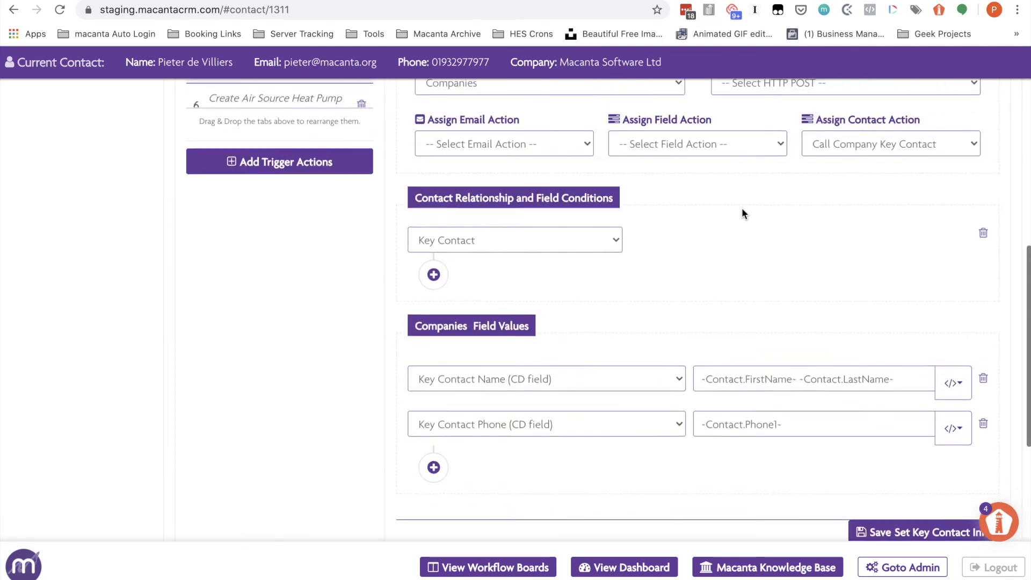
pyautogui.scroll(1, 742, 208)
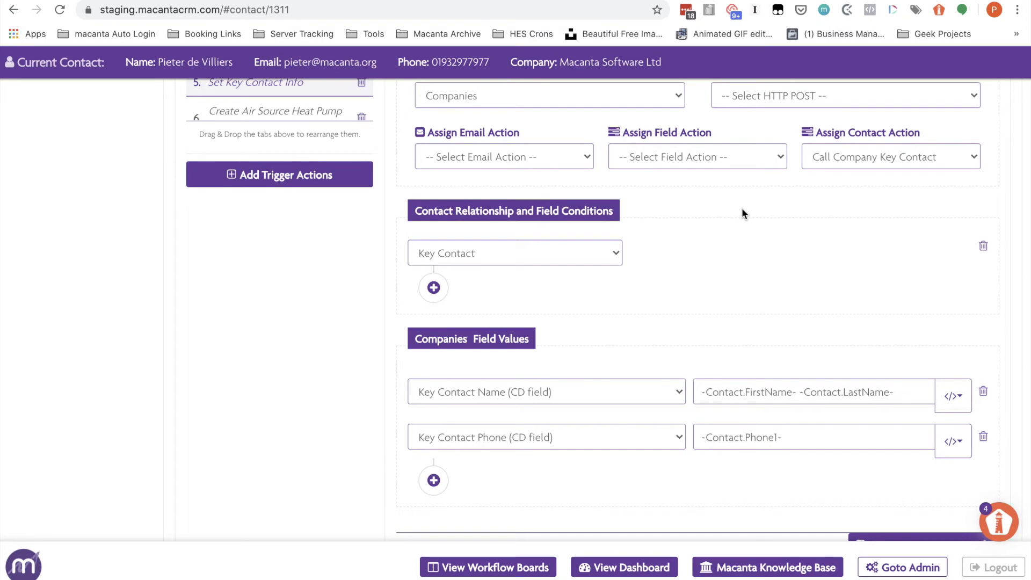
pyautogui.scroll(1, 743, 210)
pyautogui.scroll(5, 742, 208)
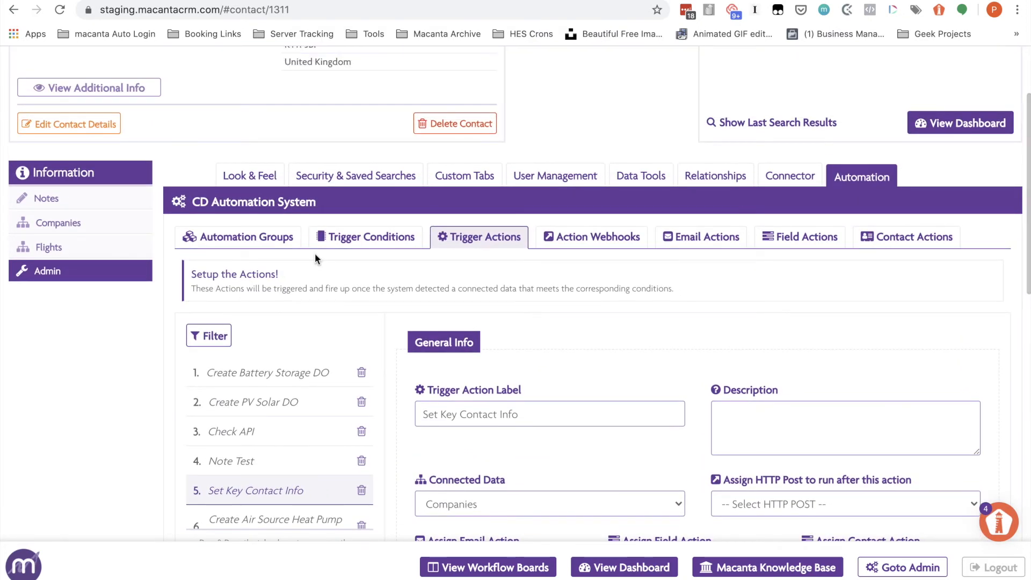
pyautogui.click(64, 223)
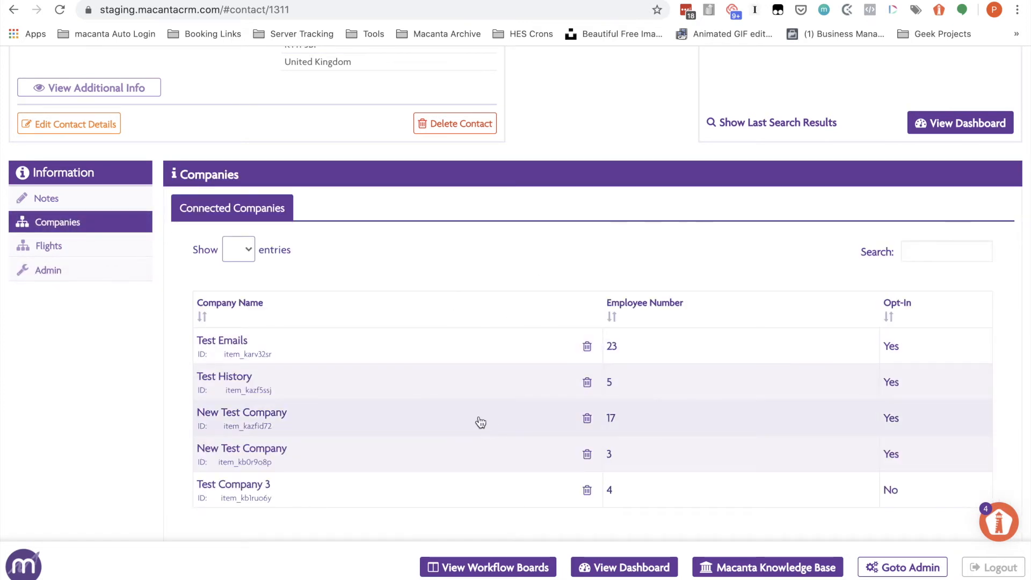
pyautogui.click(480, 422)
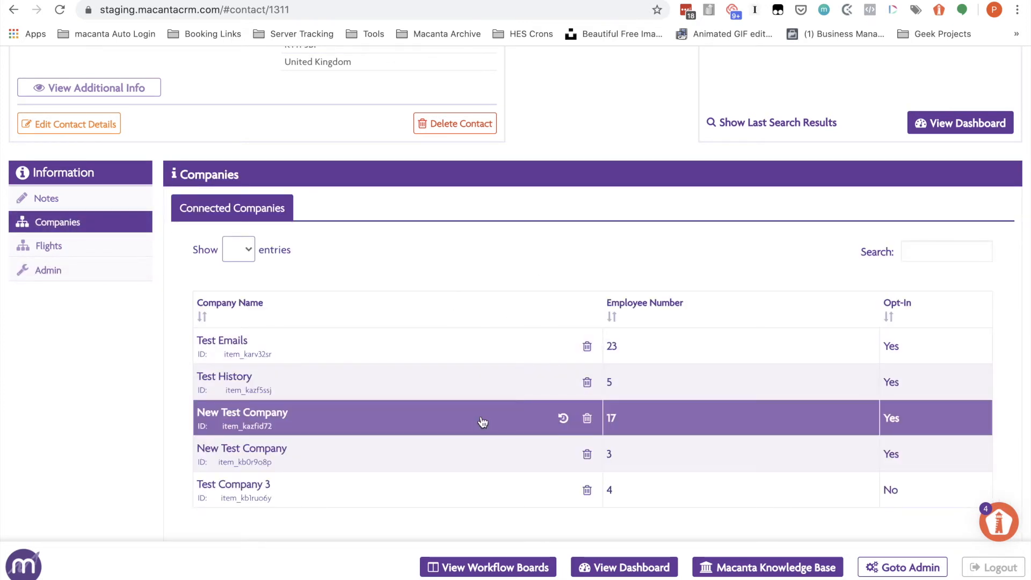
pyautogui.click(483, 460)
pyautogui.scroll(-8, 484, 461)
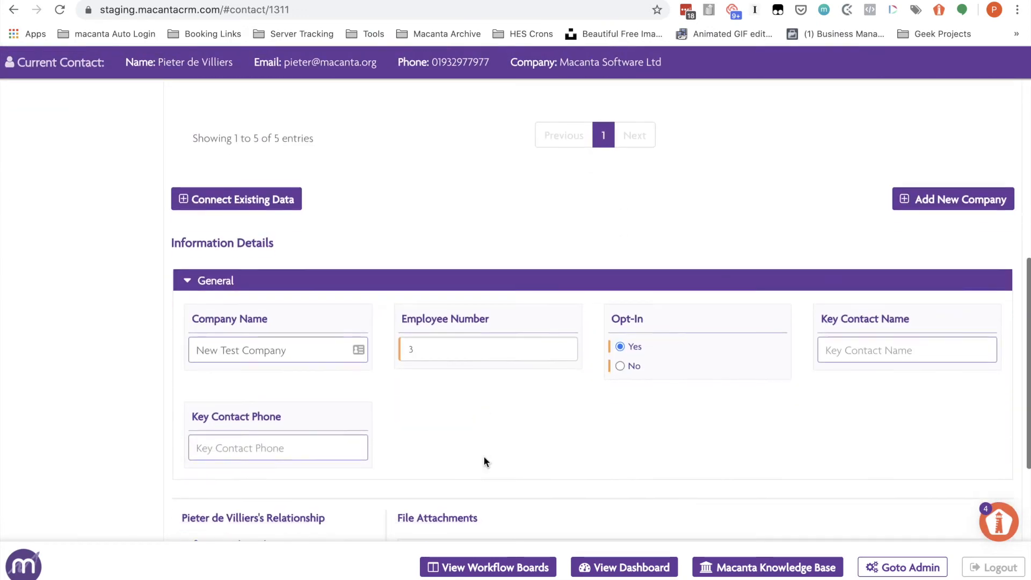
pyautogui.moveTo(292, 325); pyautogui.dragTo(159, 333)
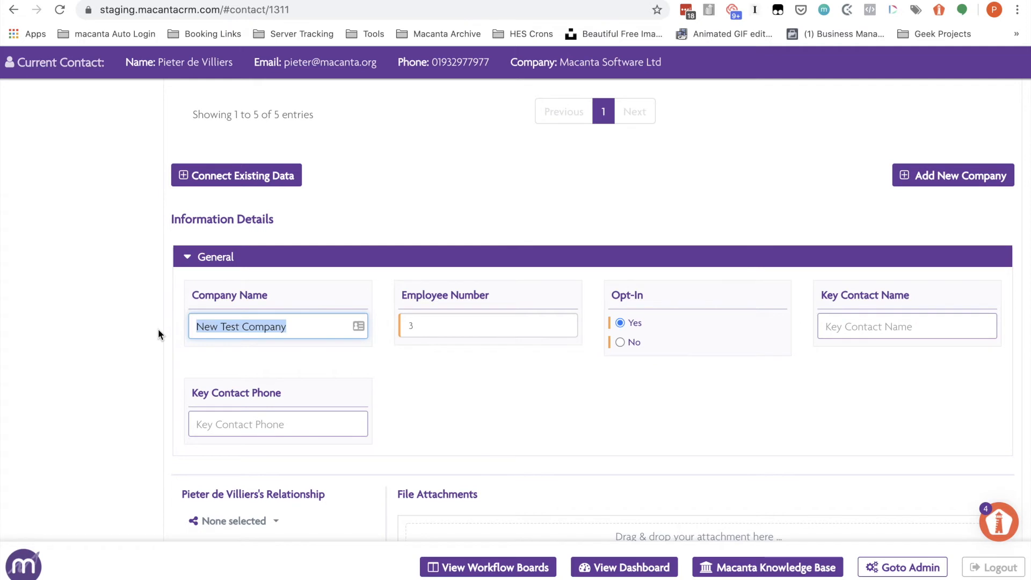
pyautogui.write('Macanta')
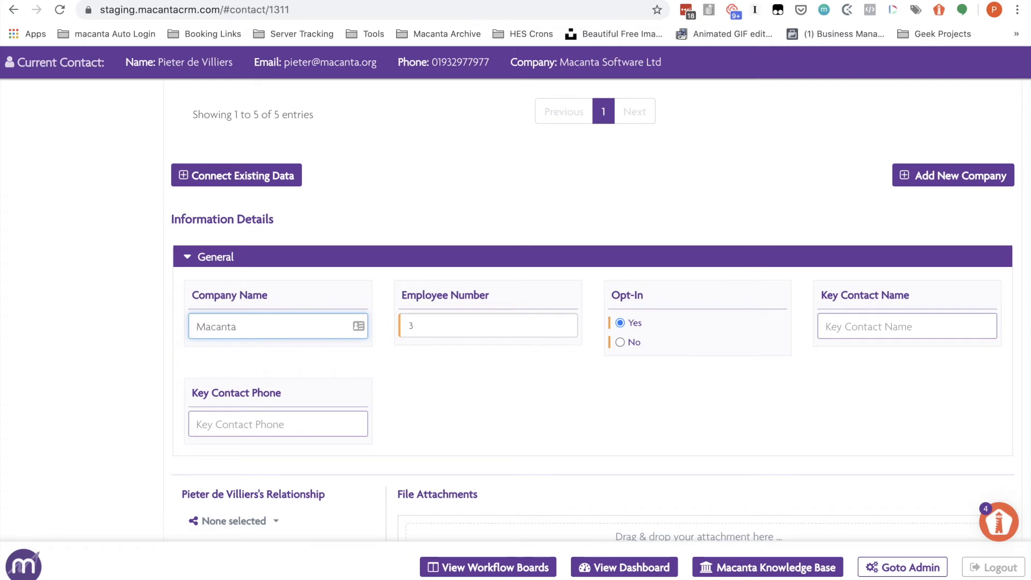
# - Set the current contact's relationship to the company as Key Contact and try to save the changes
pyautogui.scroll(-4, 524, 397)
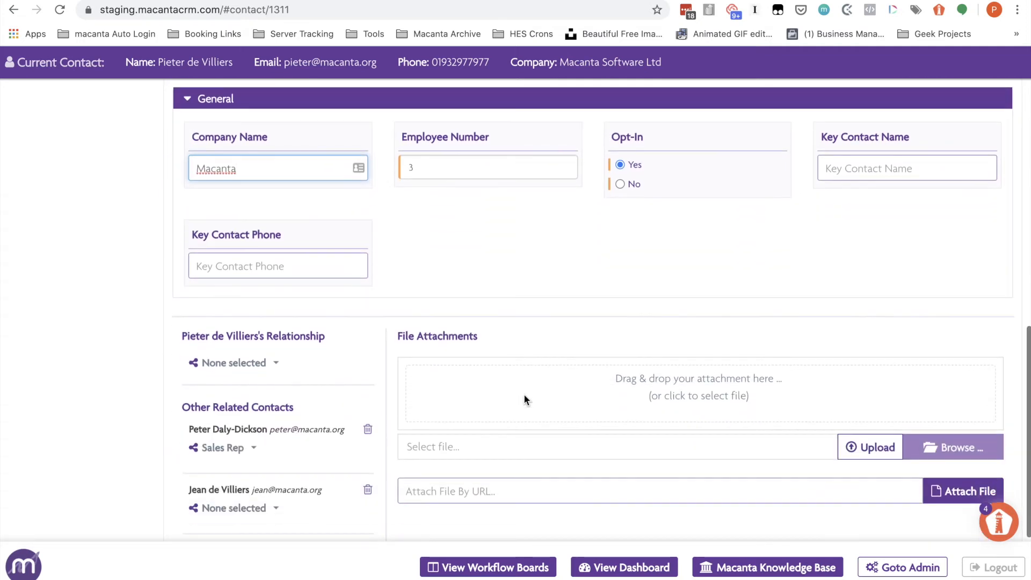
pyautogui.click(275, 316)
pyautogui.click(214, 400)
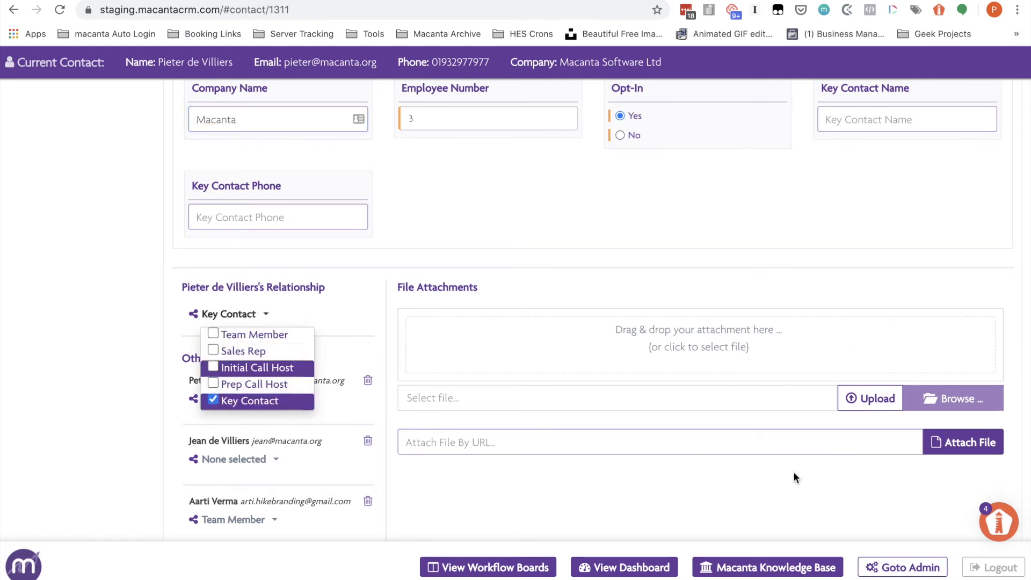
pyautogui.scroll(-3, 794, 473)
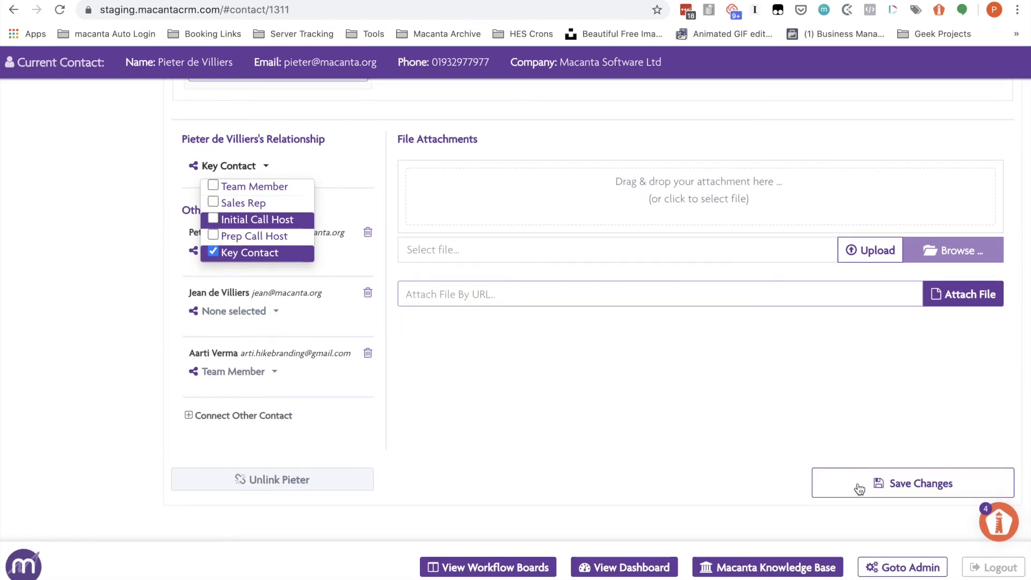
pyautogui.click(857, 486)
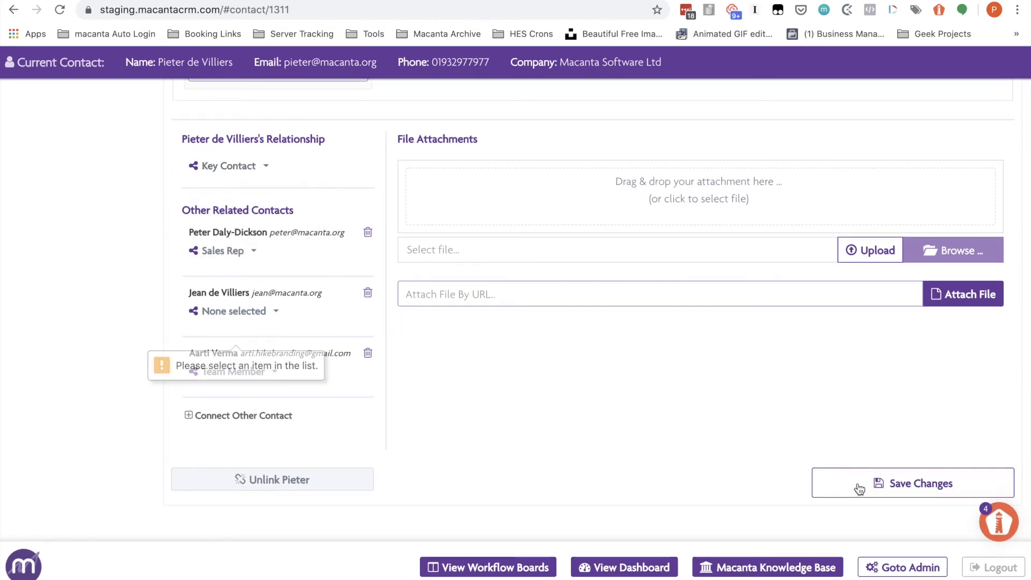
# - Remove the related contact that has no relationship selected from the company and save the changes
pyautogui.click(368, 293)
pyautogui.click(639, 90)
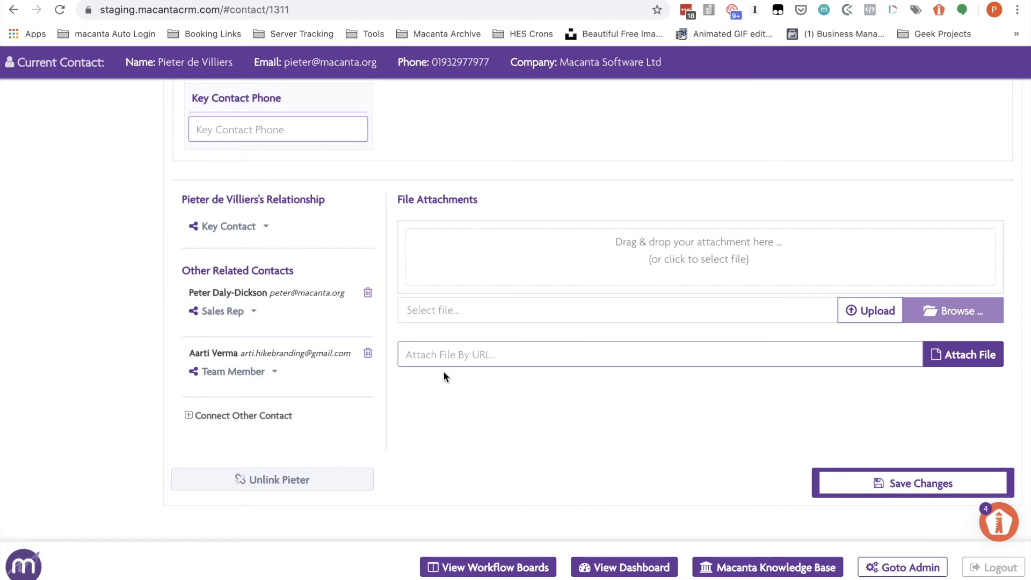
pyautogui.click(896, 486)
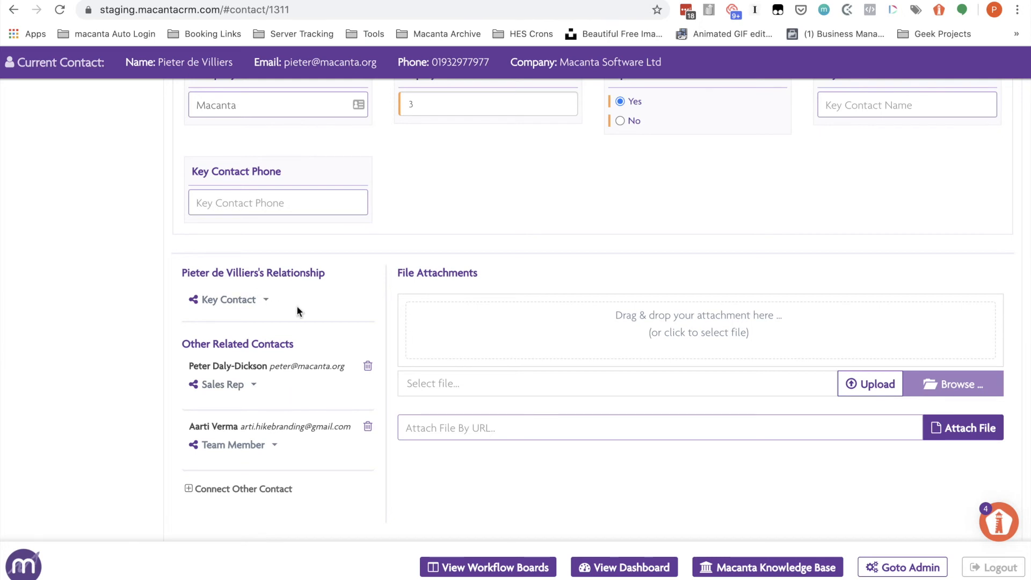
# - View the Macanta company's automation history and close it
pyautogui.scroll(3, 296, 311)
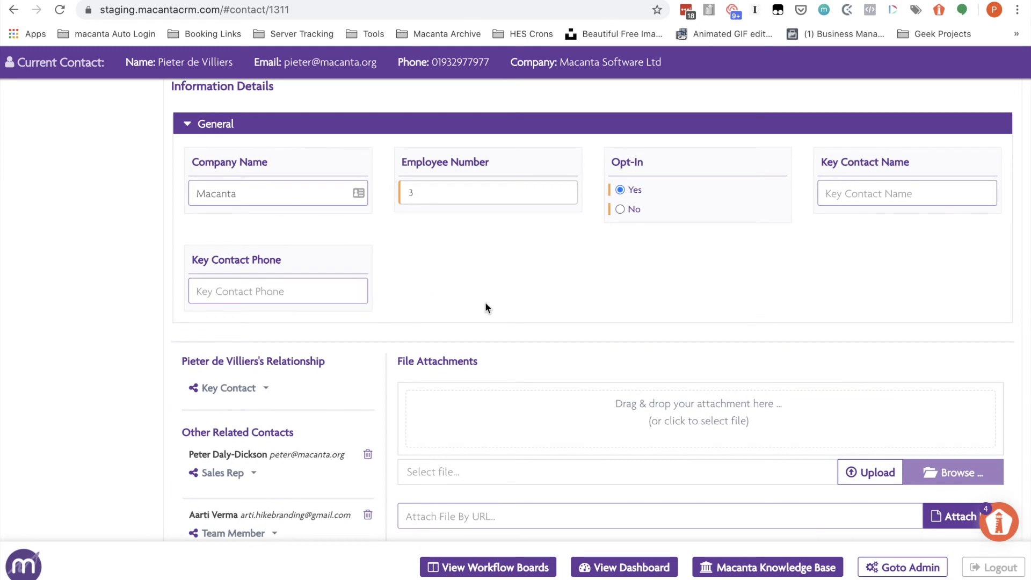
pyautogui.scroll(10, 592, 269)
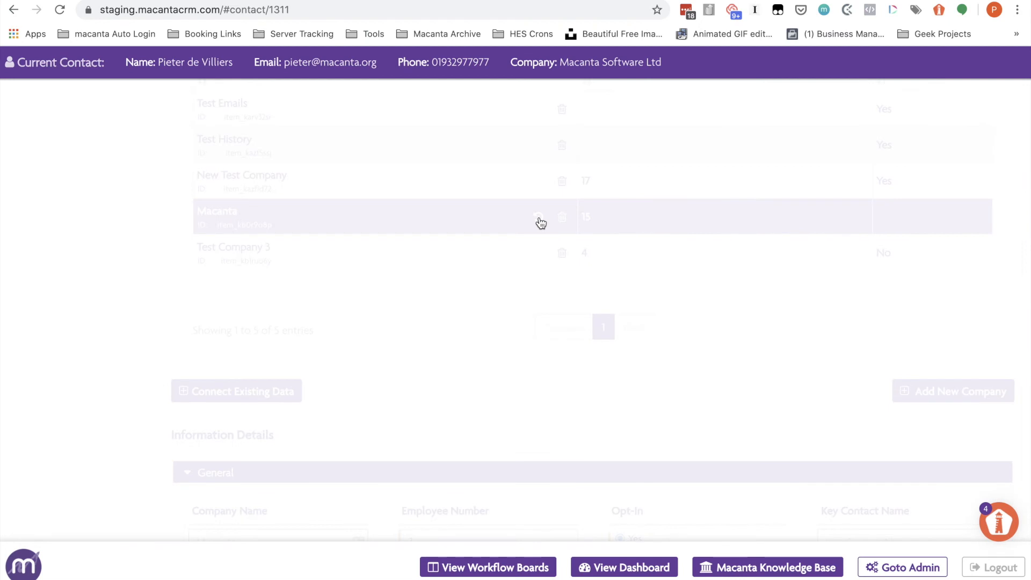
pyautogui.click(539, 218)
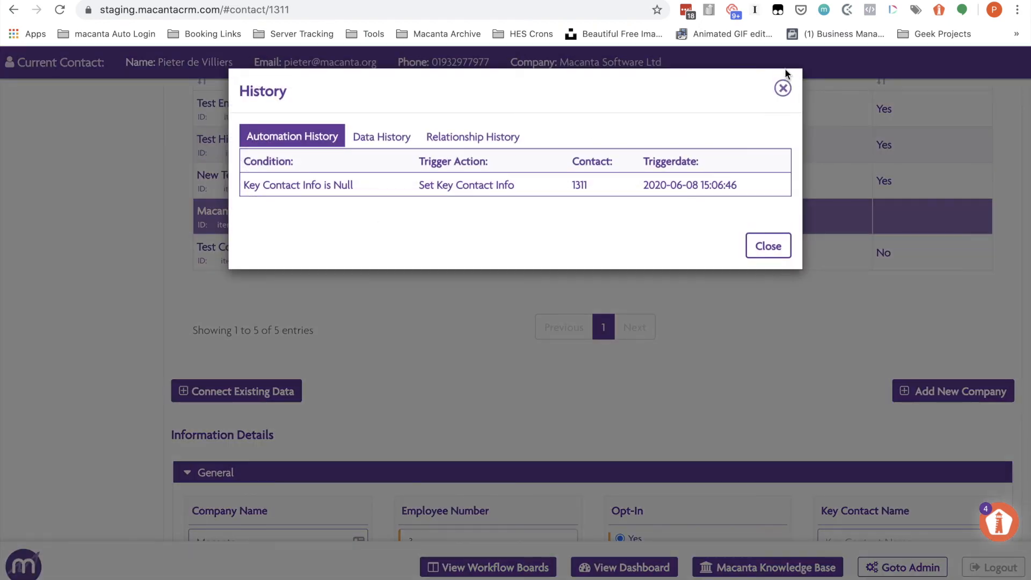
pyautogui.click(783, 89)
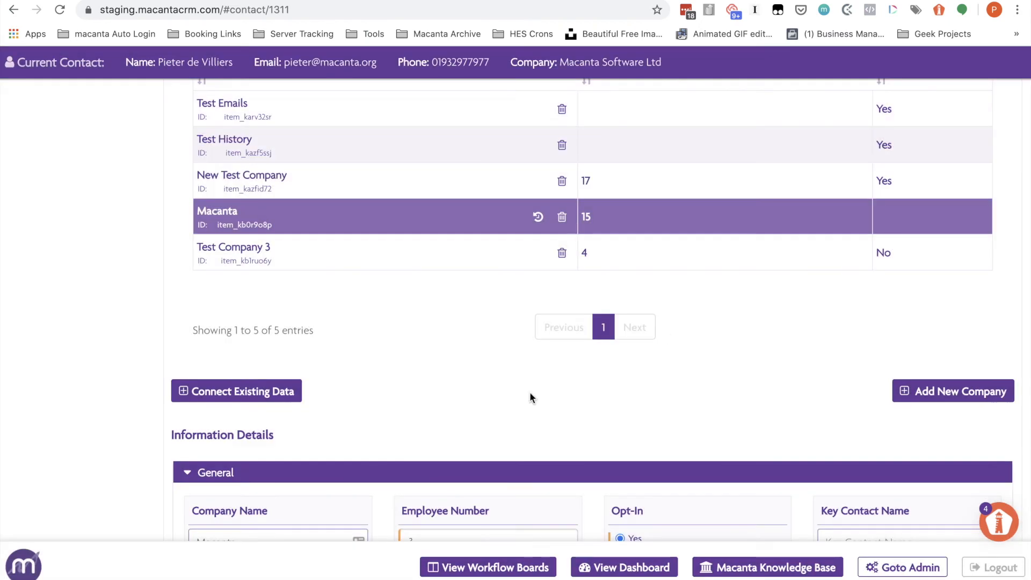
# - Reload the contact page and check the Macanta company's key contact name, phone and related contacts
pyautogui.click(60, 11)
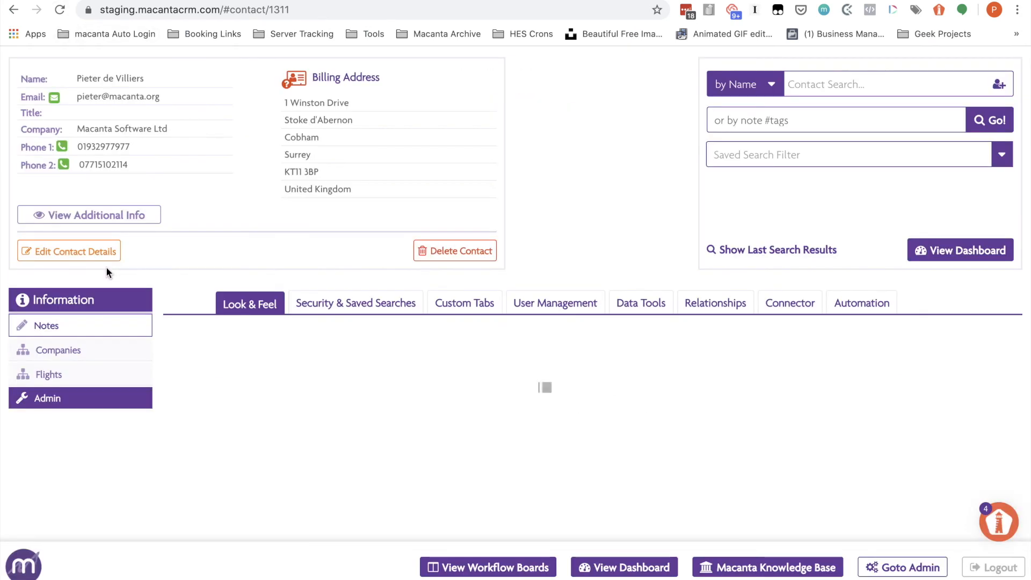
pyautogui.click(59, 351)
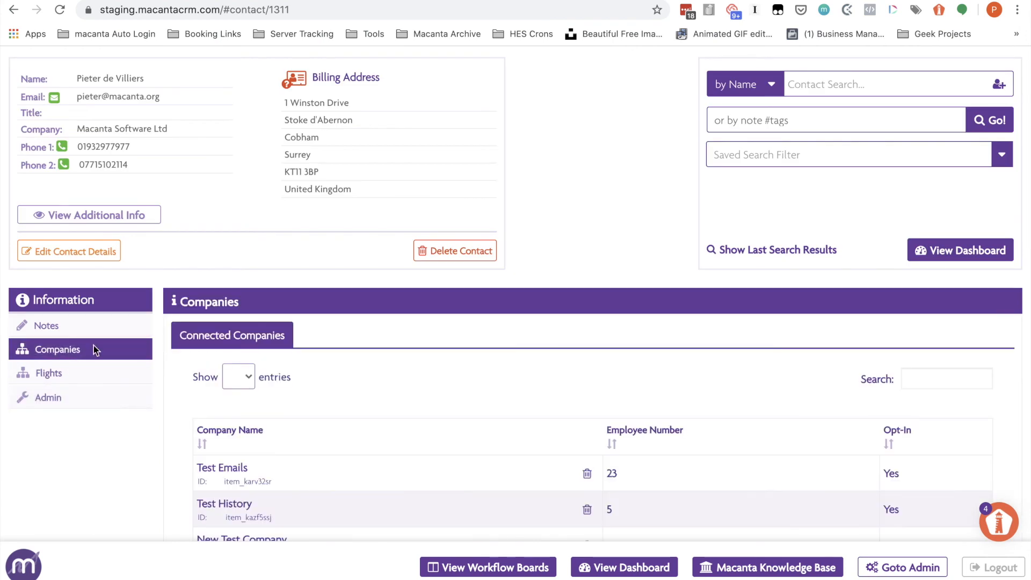
pyautogui.scroll(-5, 505, 390)
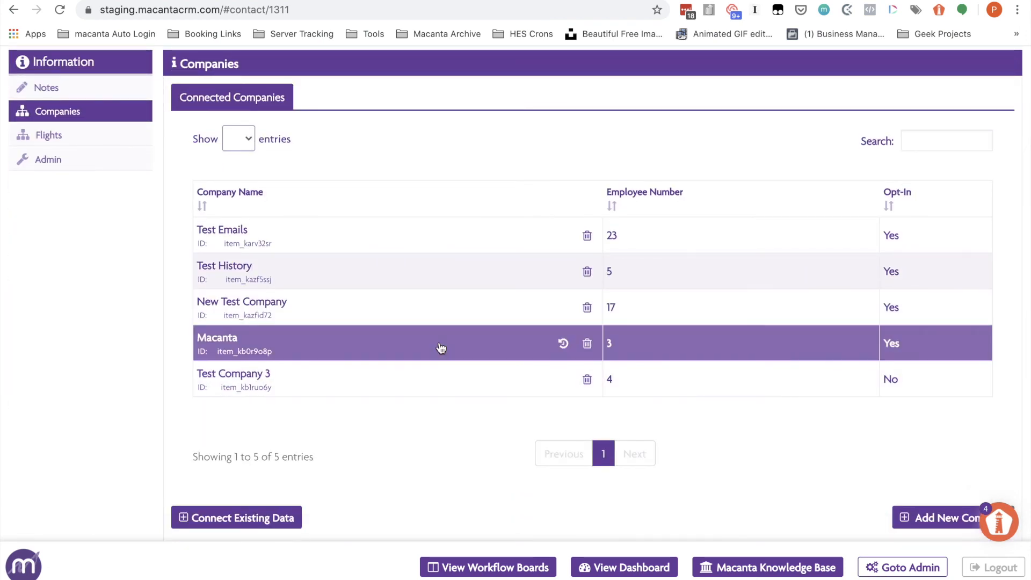
pyautogui.scroll(-2, 439, 348)
pyautogui.scroll(-3, 439, 347)
pyautogui.scroll(-2, 838, 446)
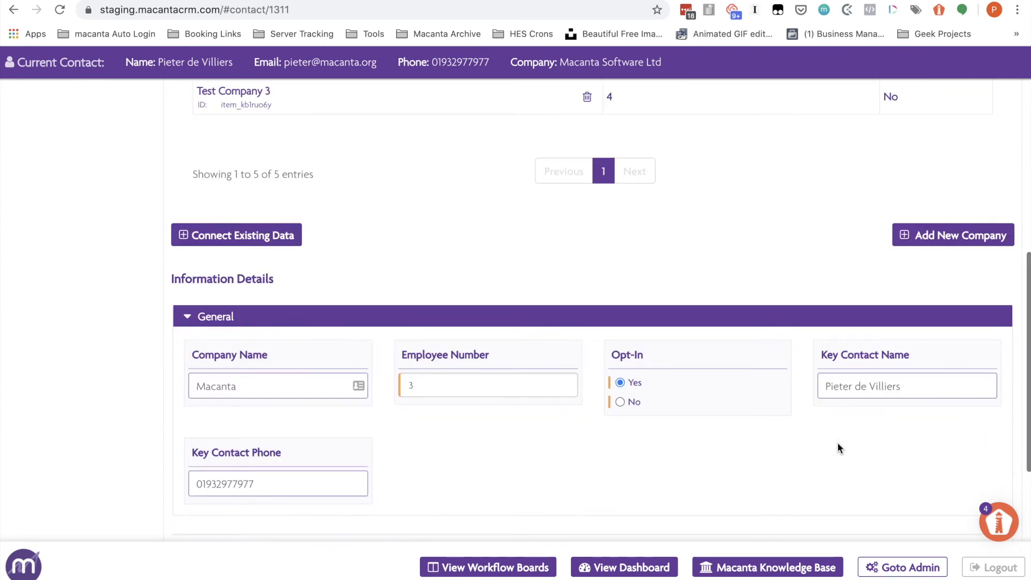
pyautogui.scroll(-3, 581, 400)
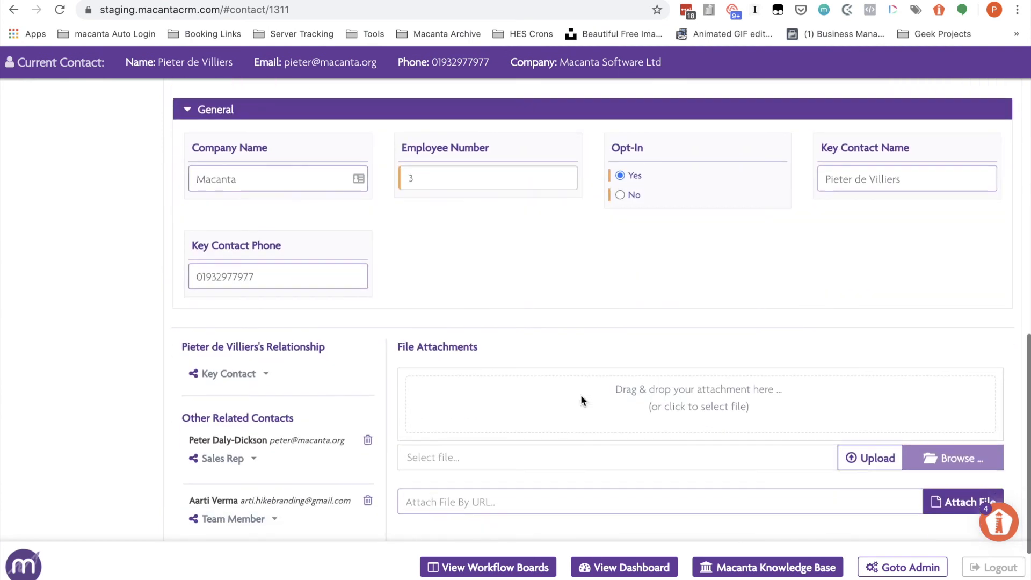
pyautogui.scroll(-2, 581, 398)
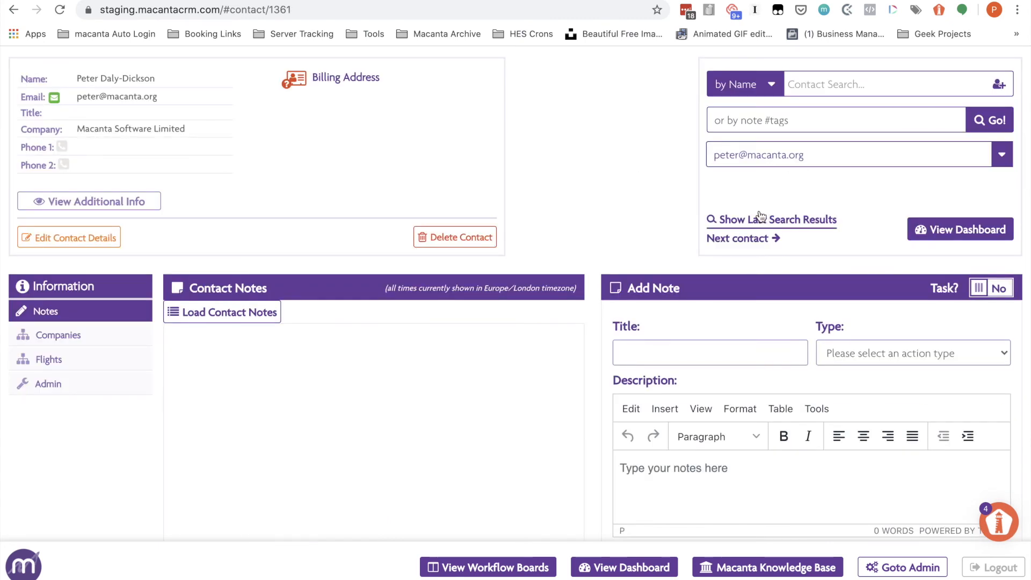
# - Run the sales rep's saved task search, mark the Key Contact Call Due - Macanta task as done, and close the results
pyautogui.click(775, 155)
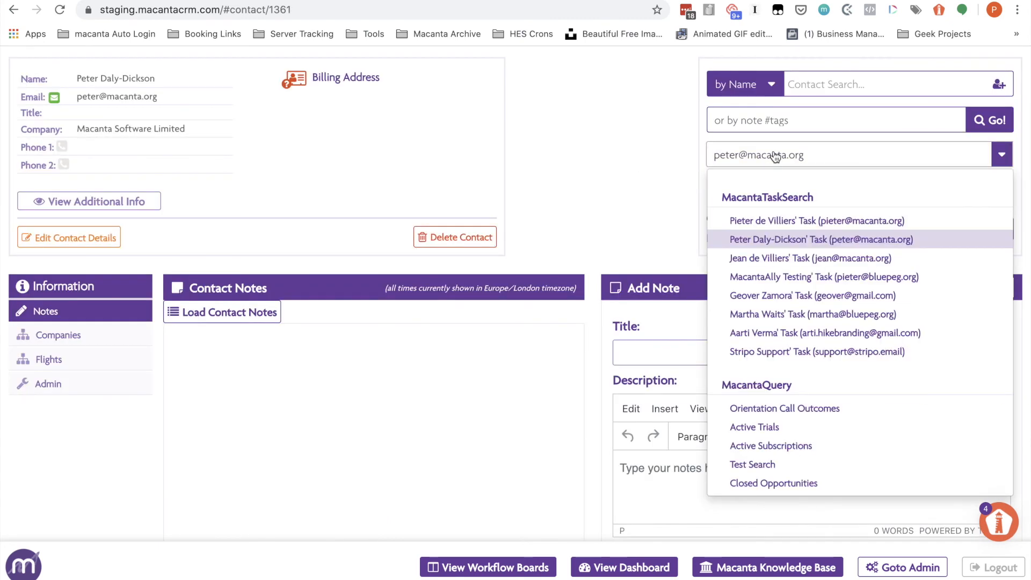
pyautogui.click(757, 237)
pyautogui.click(753, 224)
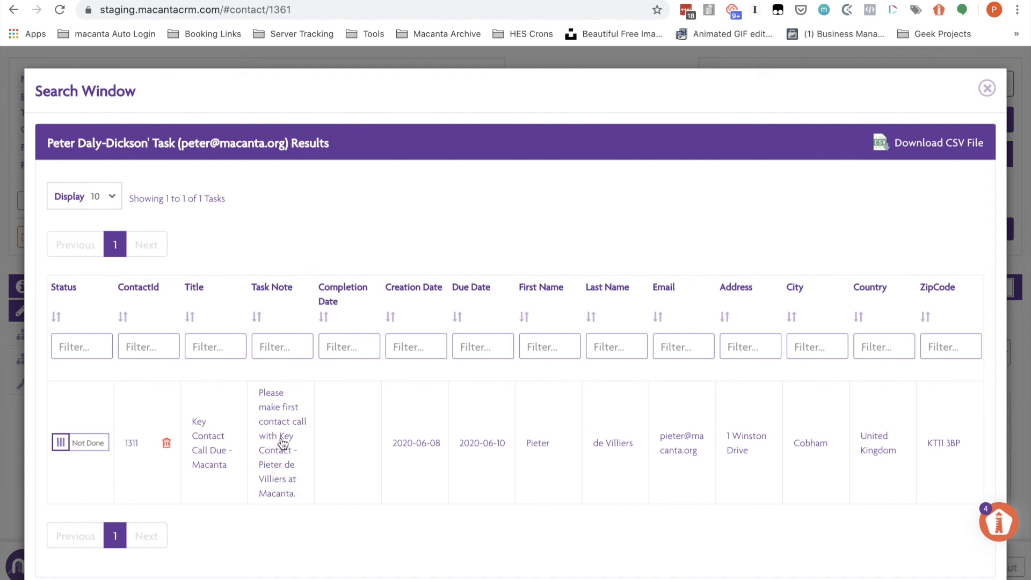
pyautogui.click(86, 448)
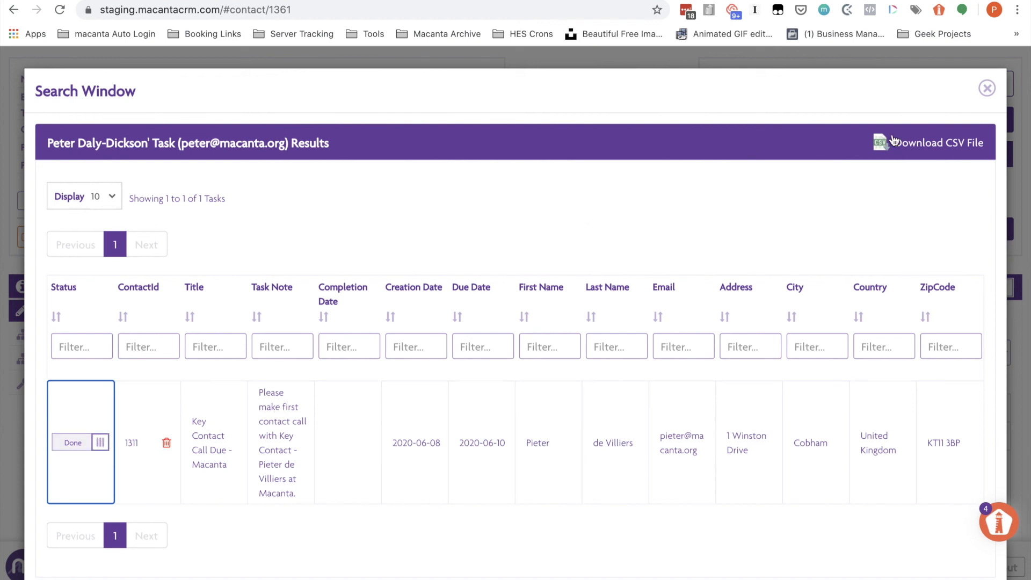
pyautogui.click(987, 89)
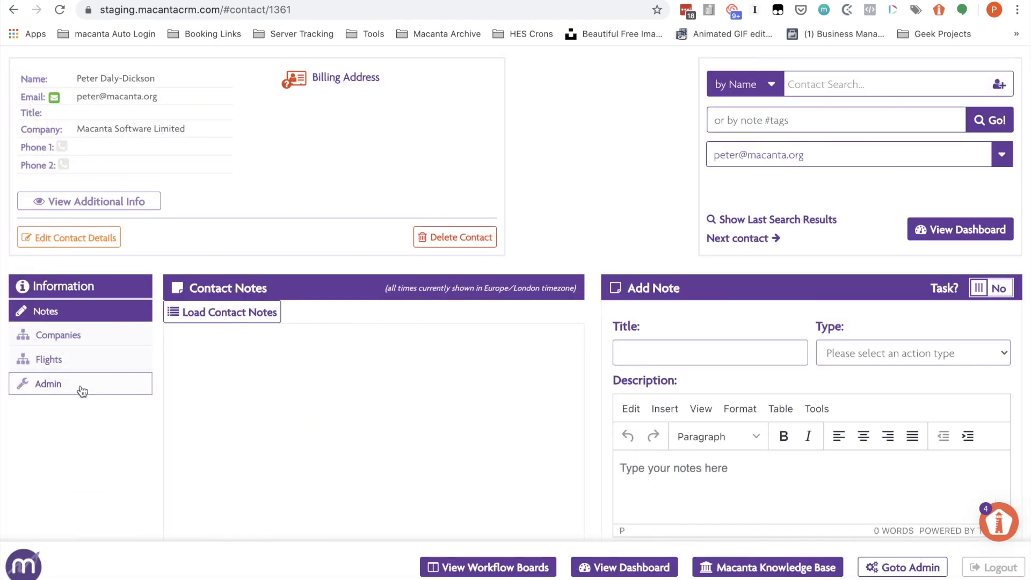
# - Open the Automation section of the admin settings
pyautogui.click(80, 389)
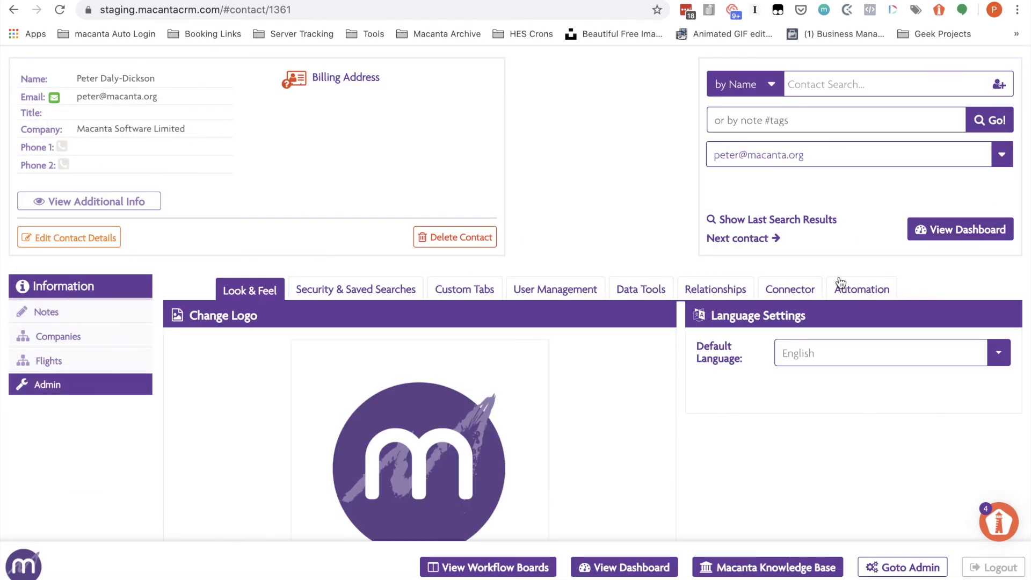
pyautogui.click(845, 290)
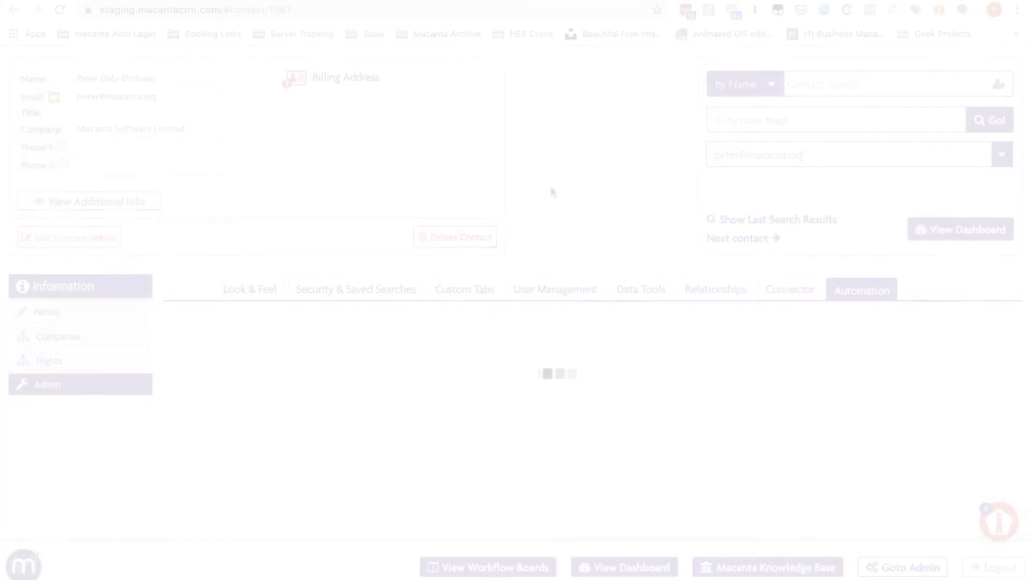